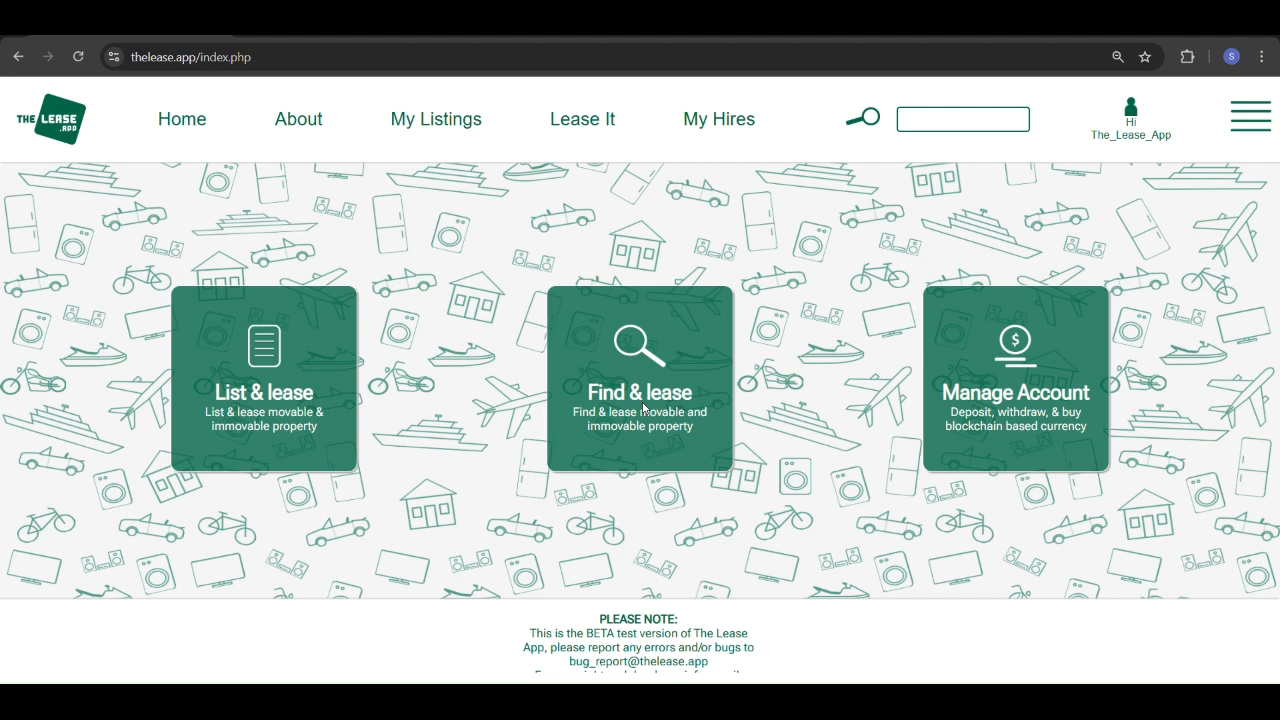
# Step: Open the List & lease form for a new listing and look through its asset detail fields
pyautogui.click(643, 408)
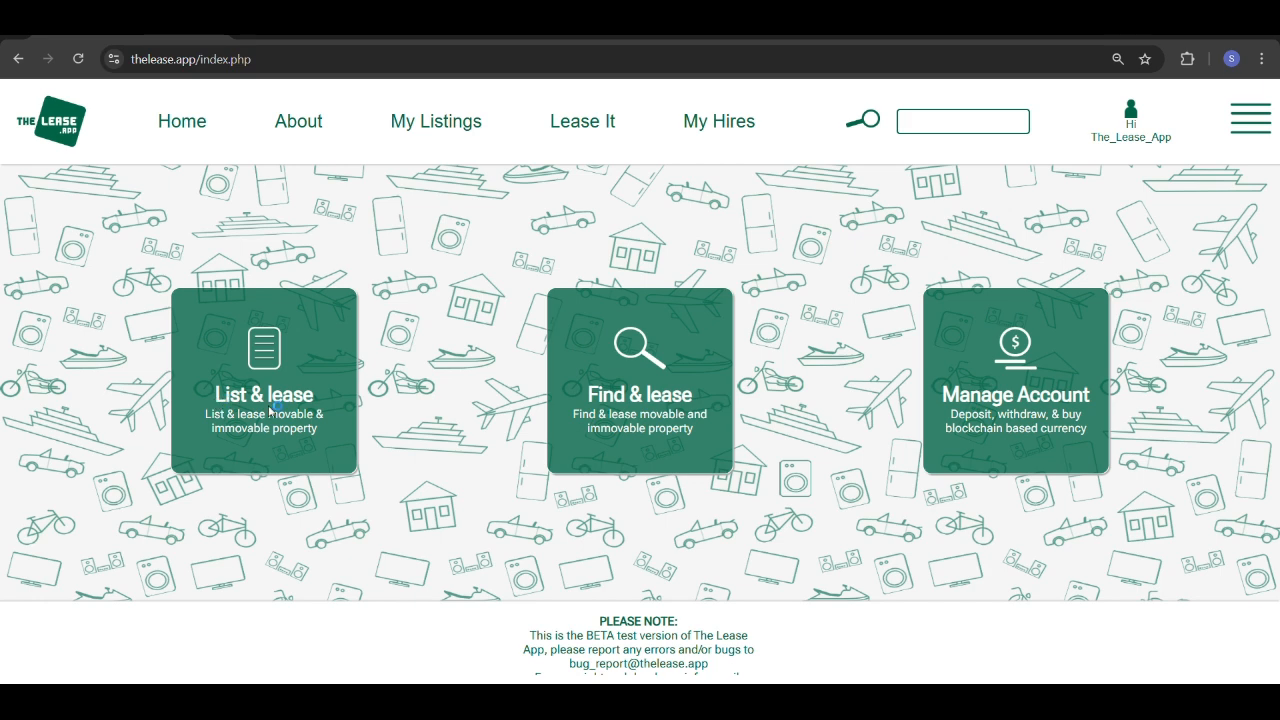
pyautogui.click(325, 370)
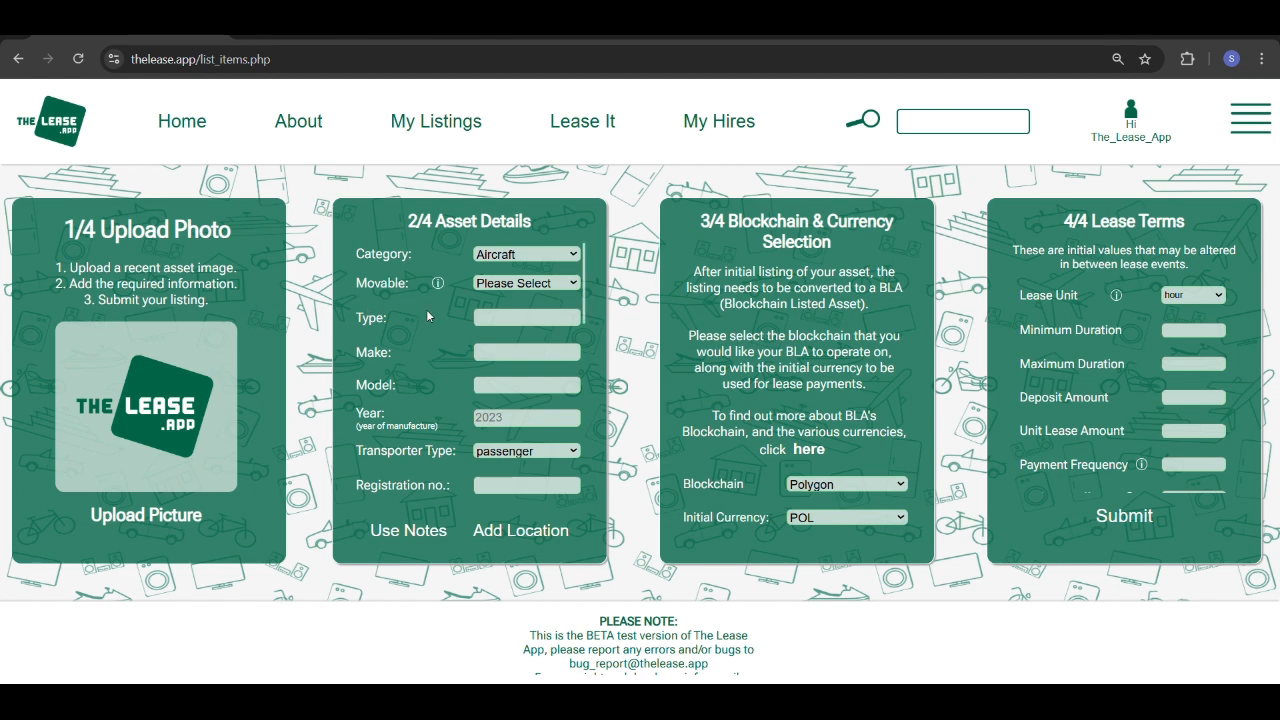
pyautogui.scroll(-1, 512, 388)
pyautogui.scroll(-3, 512, 388)
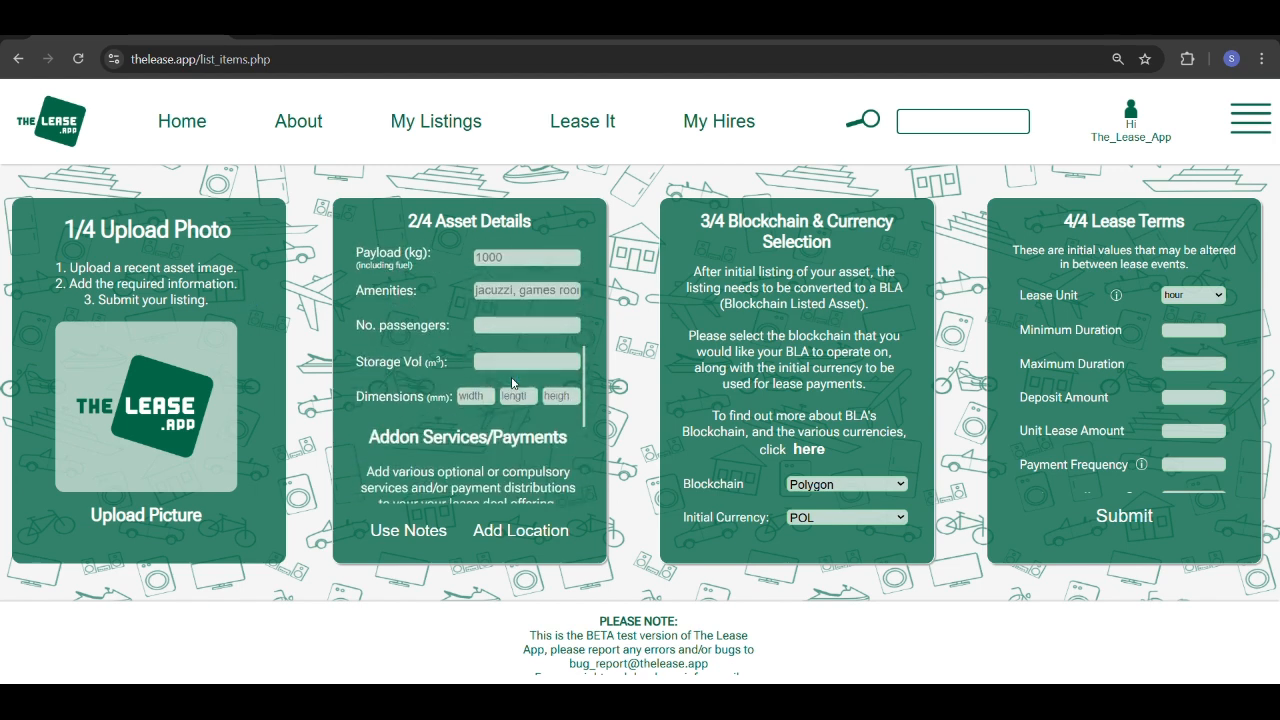
pyautogui.scroll(2, 525, 405)
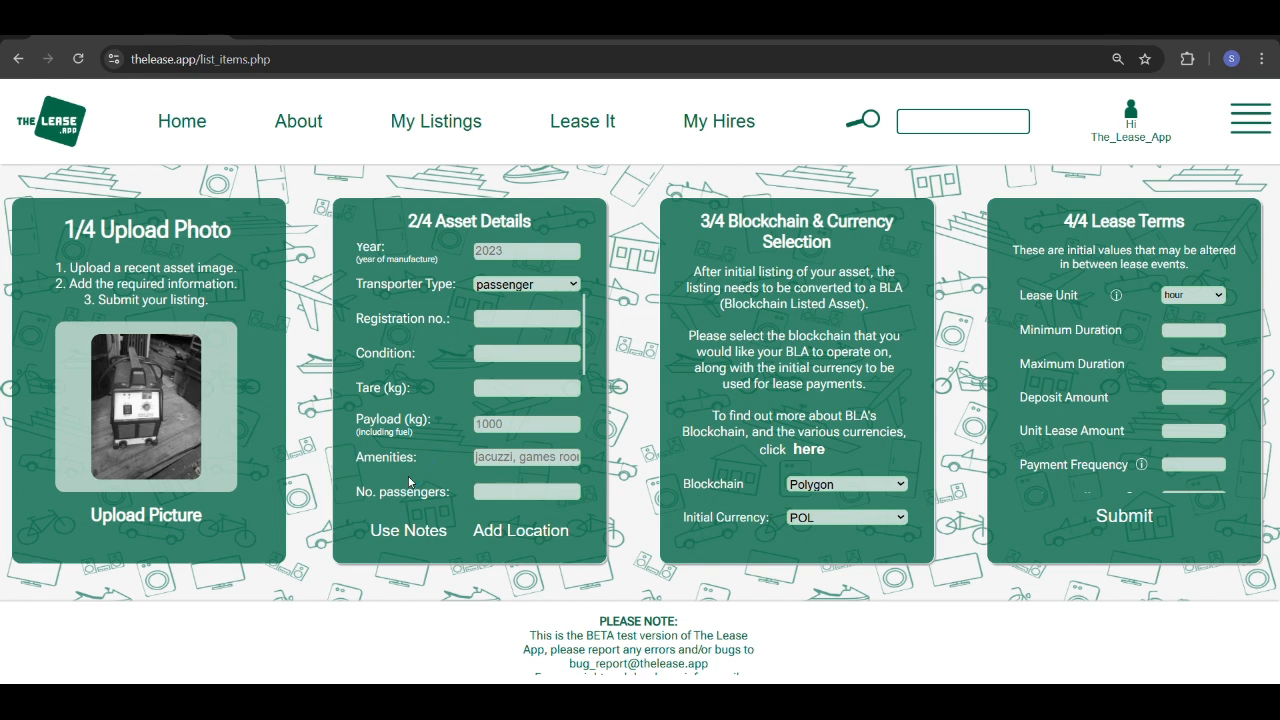
# Step: Set the asset's category to Tools in the listing's asset details
pyautogui.scroll(4, 560, 345)
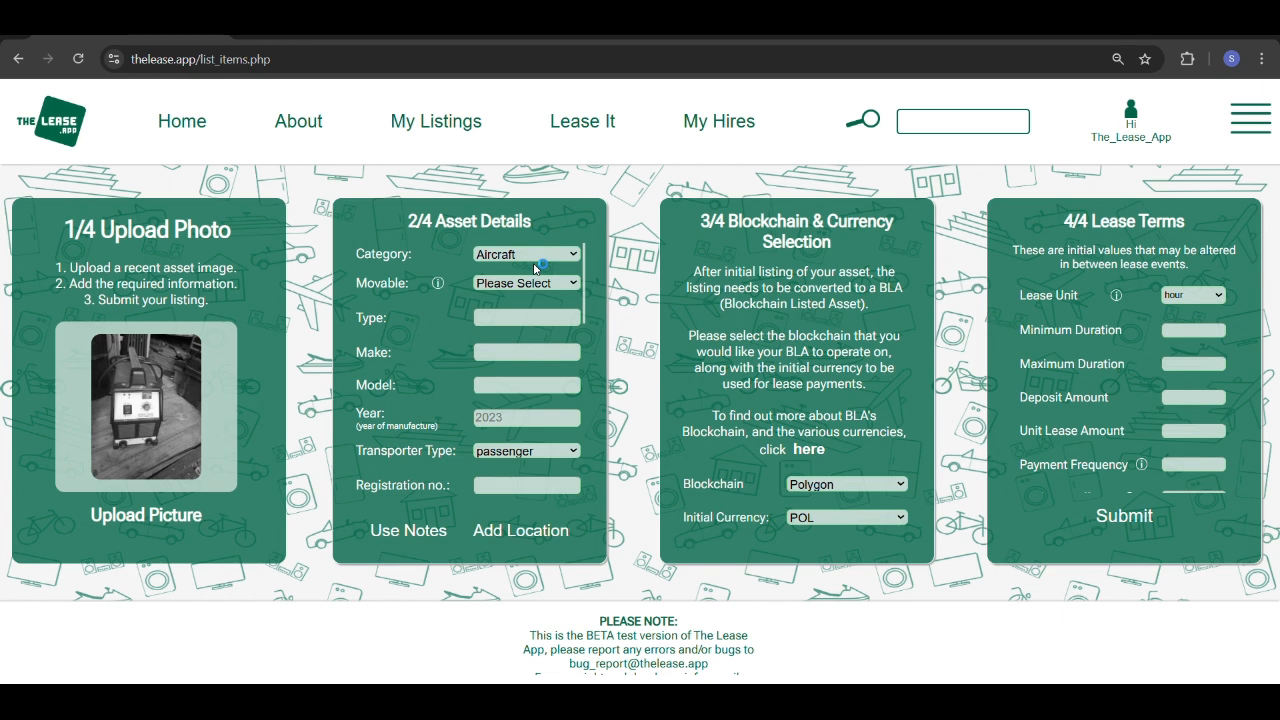
pyautogui.click(535, 262)
pyautogui.click(534, 258)
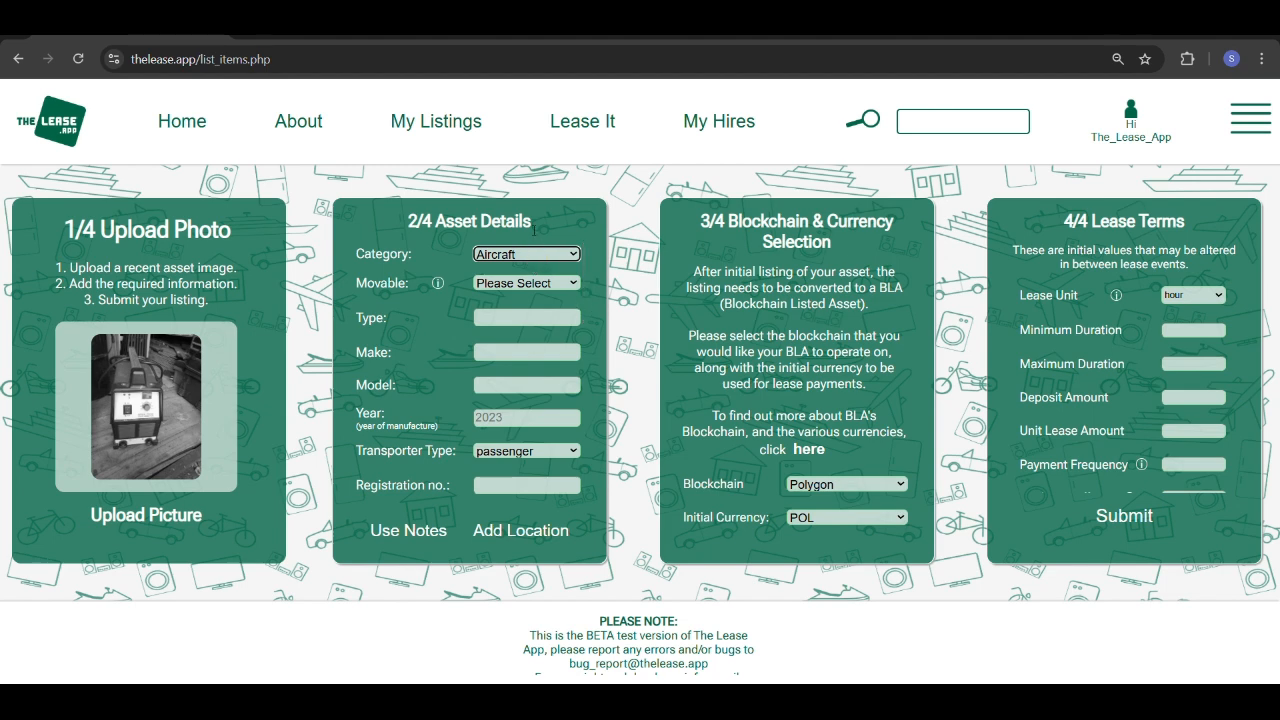
pyautogui.click(552, 260)
pyautogui.click(557, 260)
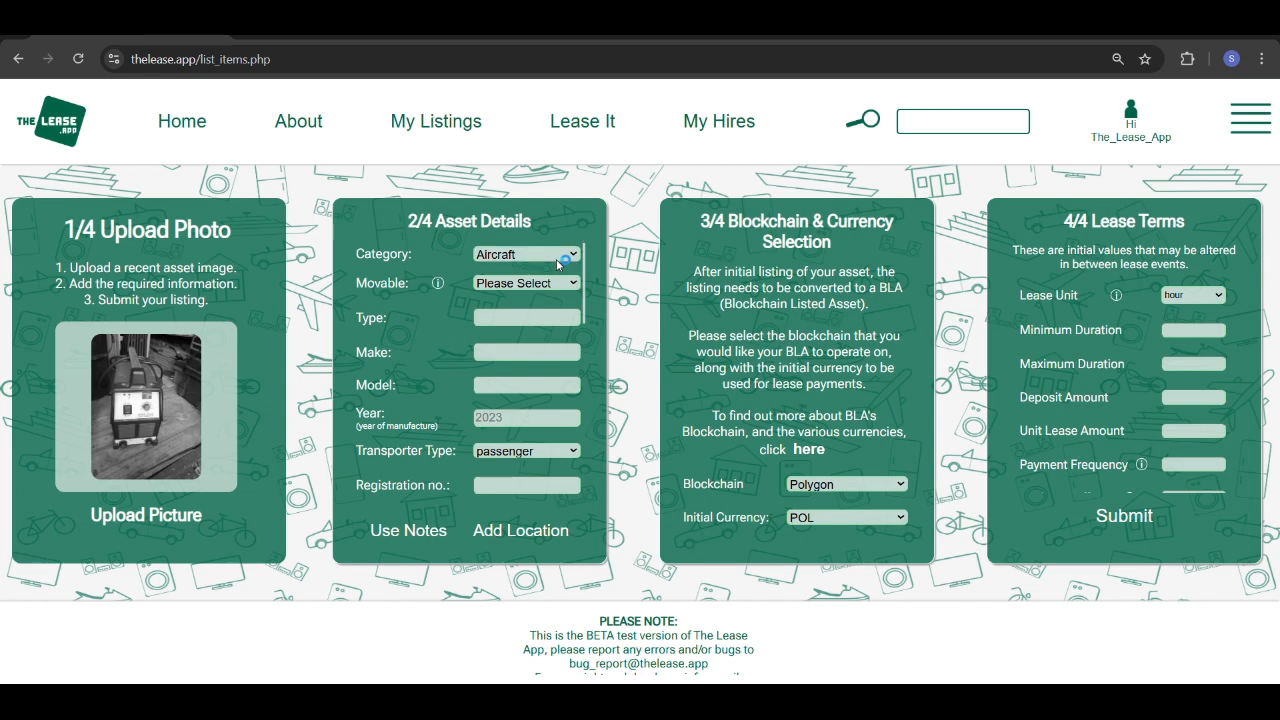
pyautogui.click(546, 293)
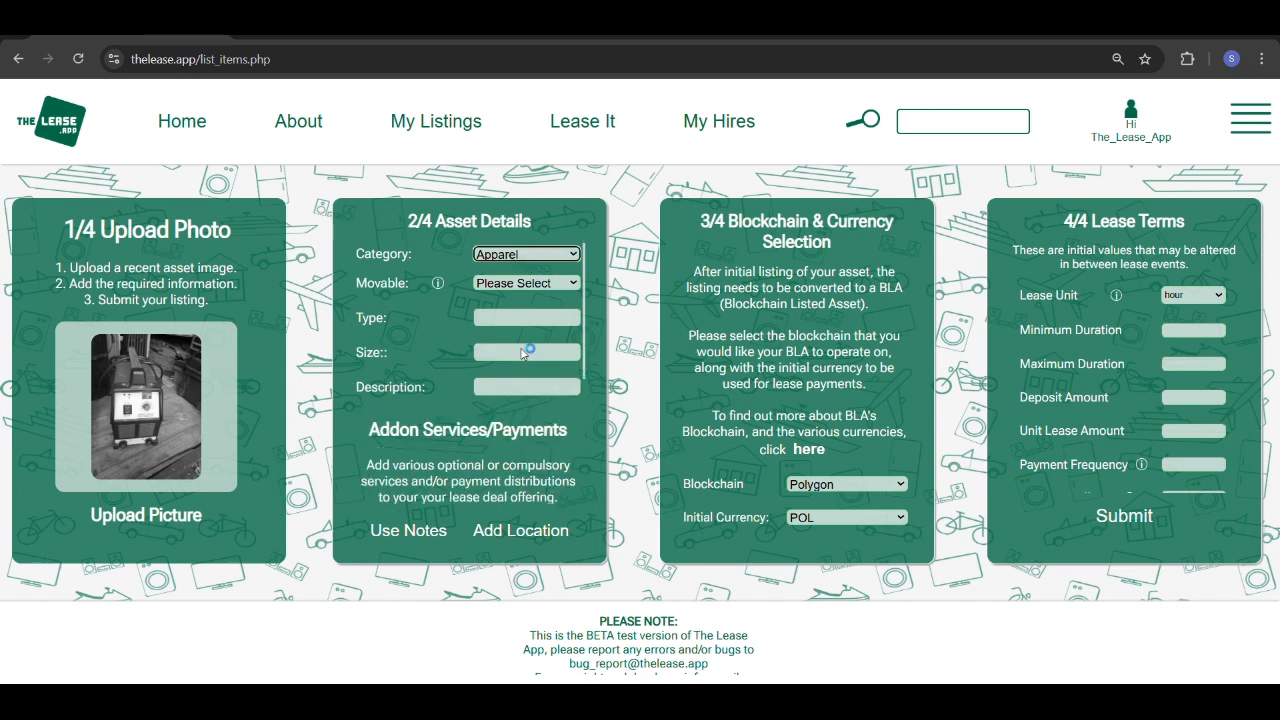
pyautogui.click(537, 251)
pyautogui.click(537, 285)
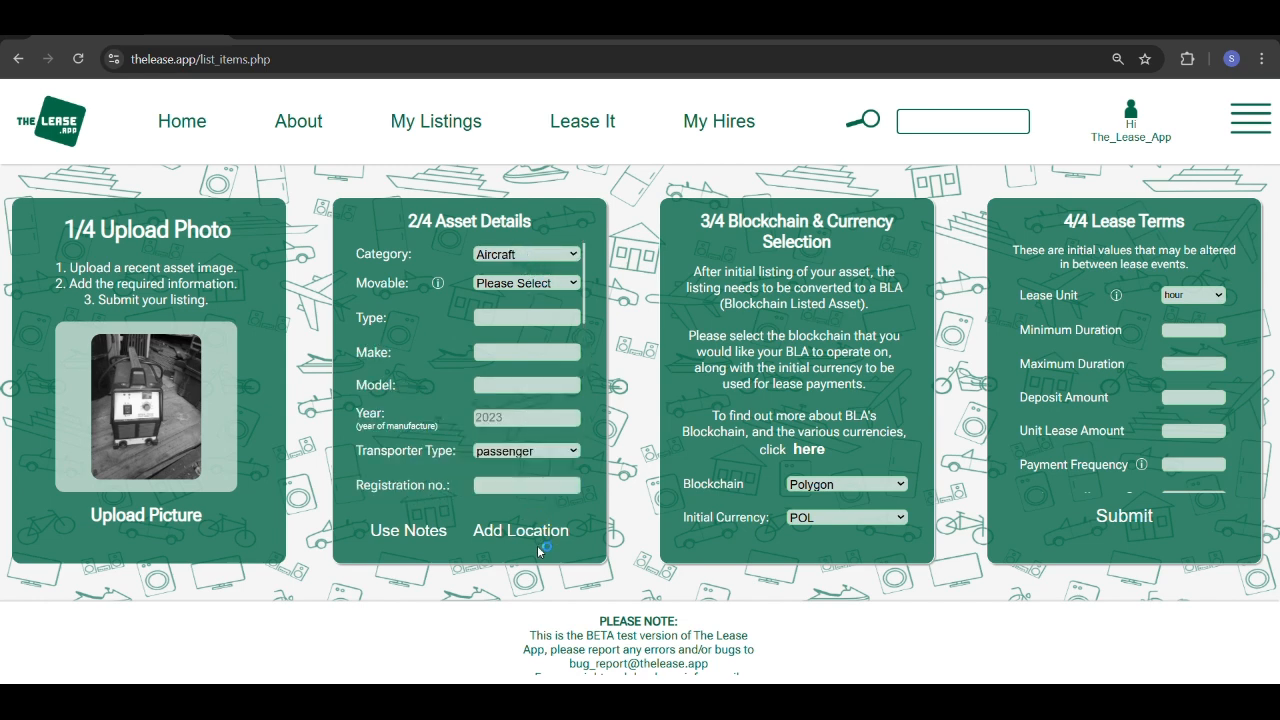
pyautogui.click(540, 592)
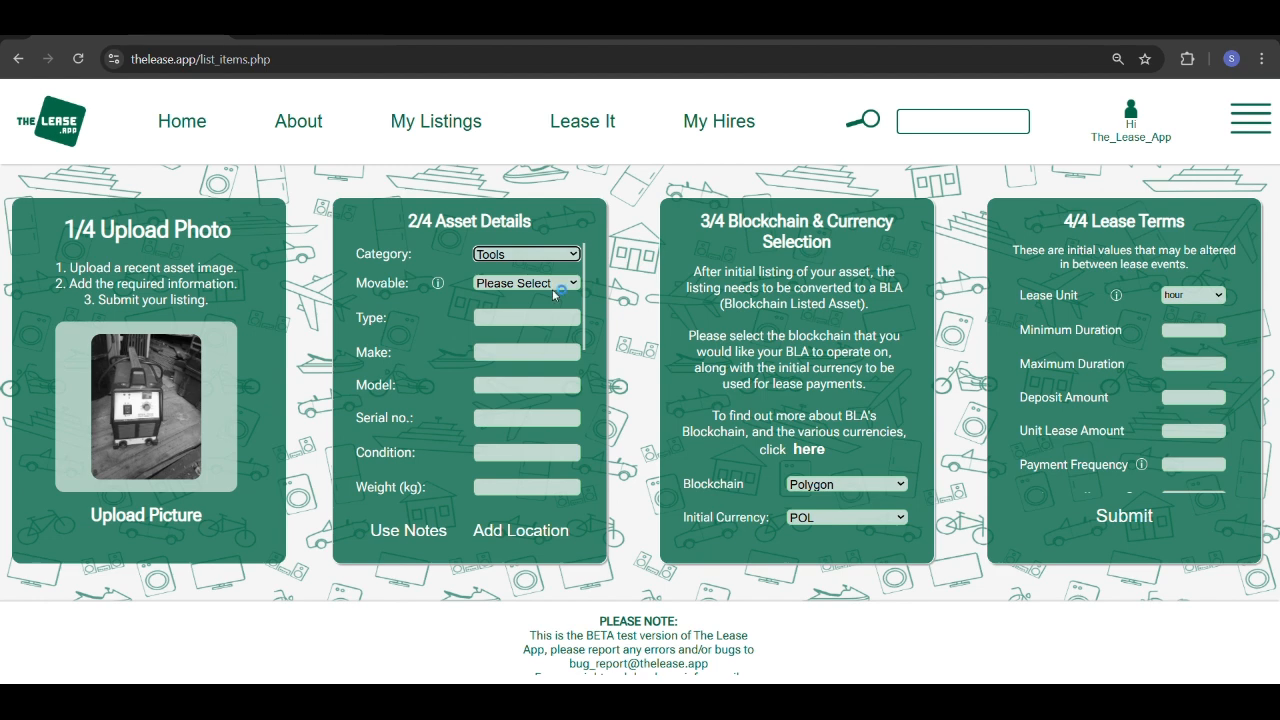
# Step: Mark the asset as movable with the yes (deliverable) option and set its default shipping rate to 5 per unit distance
pyautogui.click(553, 289)
pyautogui.click(530, 315)
pyautogui.click(521, 319)
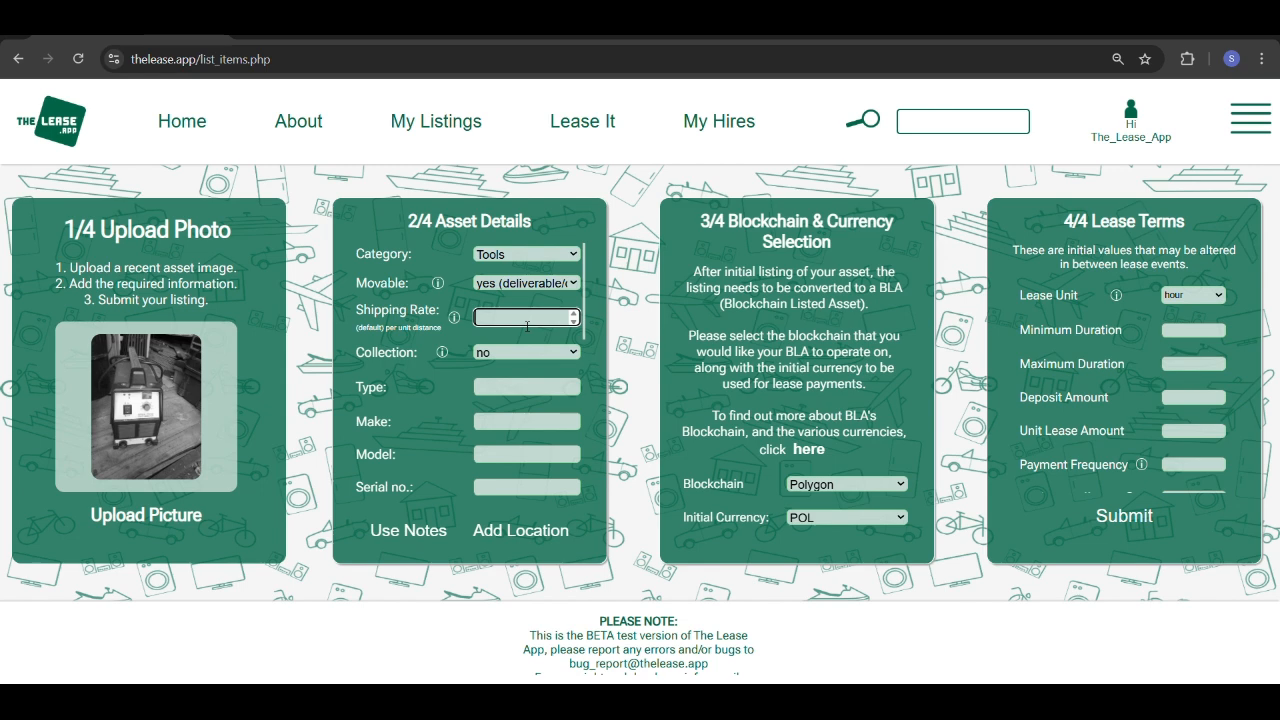
pyautogui.write('5')
# Step: Enter the asset's type as Welding machine and its make as Trade Weld
pyautogui.click(536, 392)
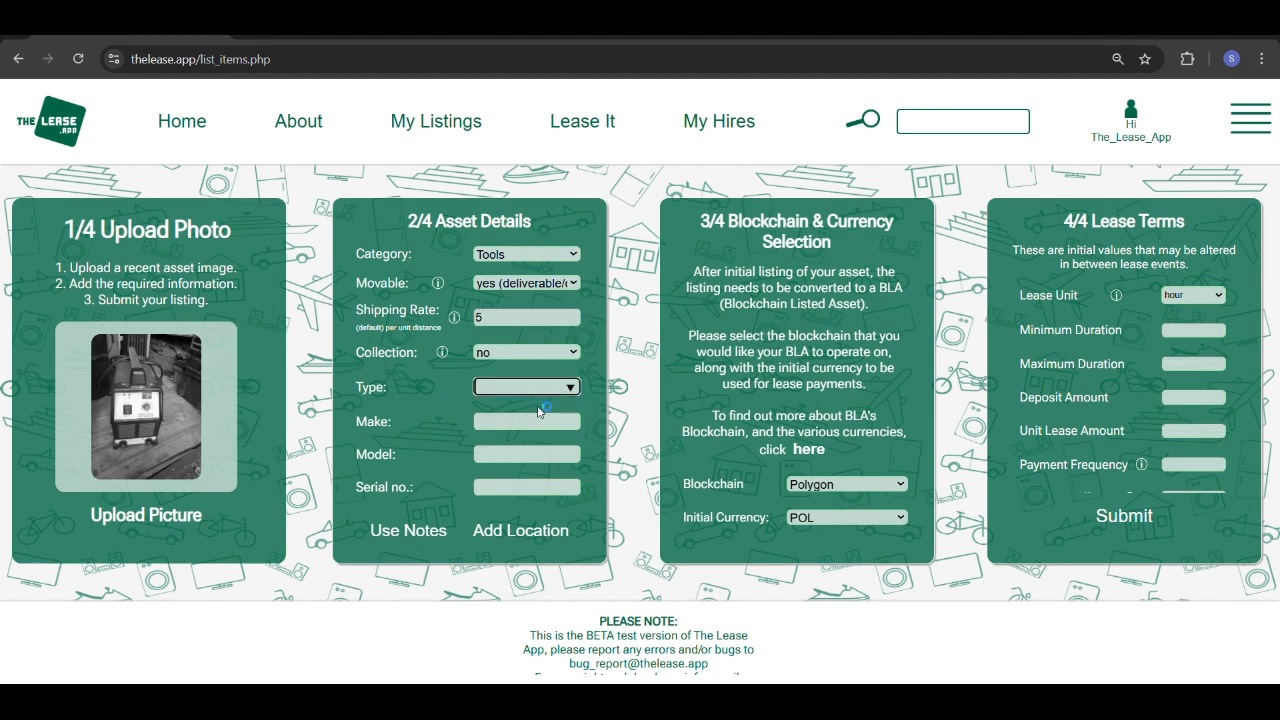
pyautogui.click(521, 460)
pyautogui.click(509, 420)
pyautogui.click(557, 466)
# Step: Enter the welding machine's model as MMA200S and fill in its serial number
pyautogui.click(517, 459)
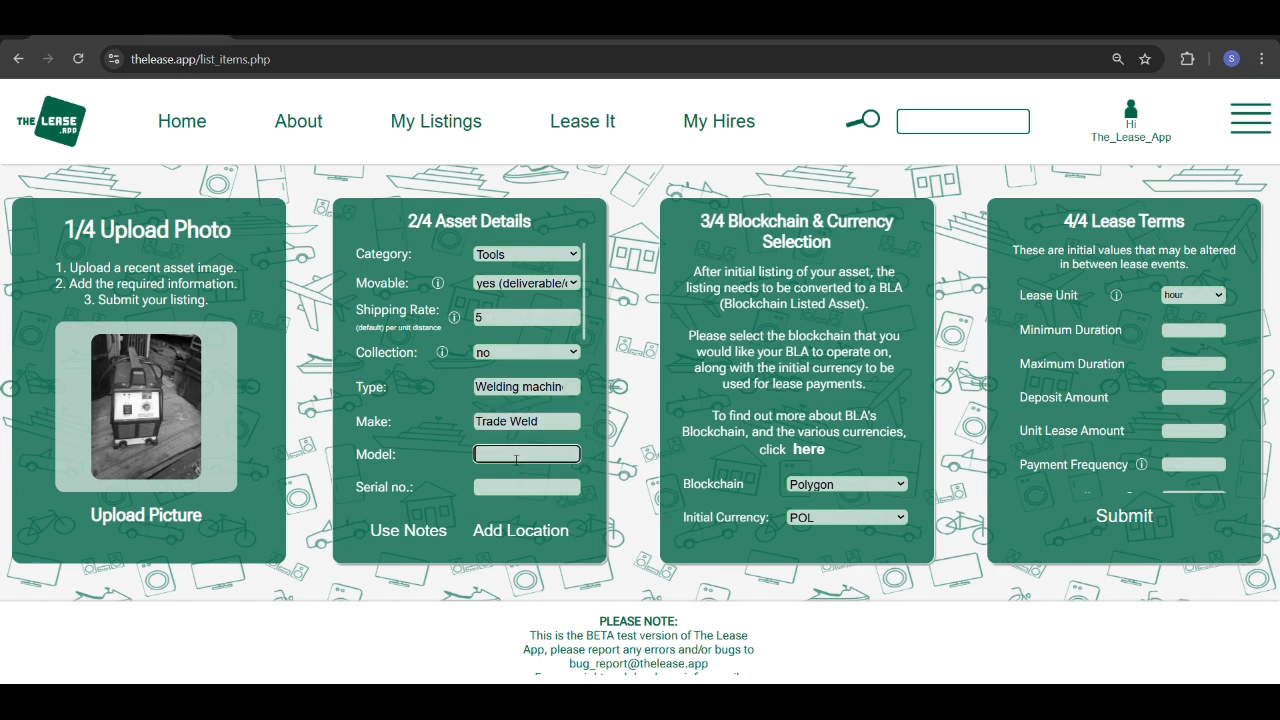
pyautogui.click(560, 505)
pyautogui.click(530, 492)
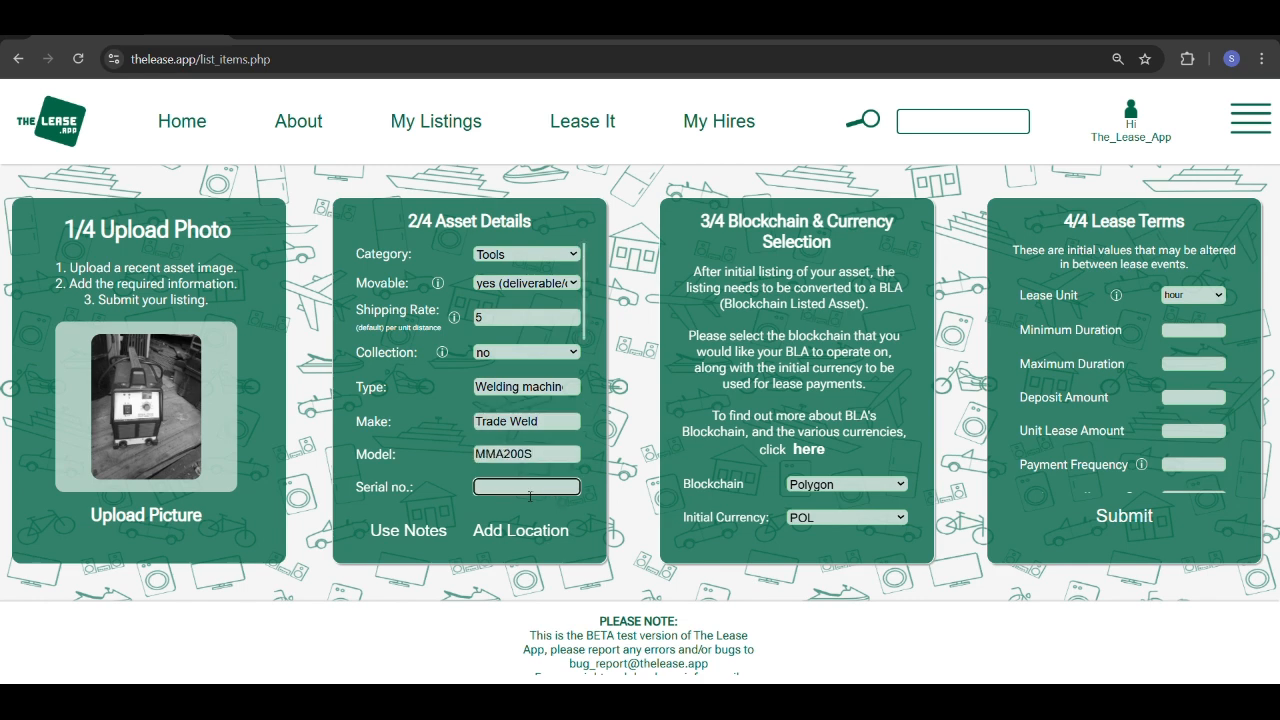
pyautogui.hotkey('ctrl', 'v')
# Step: Set the welding machine's condition to Good and its weight to 9.46 kg
pyautogui.scroll(-2, 530, 496)
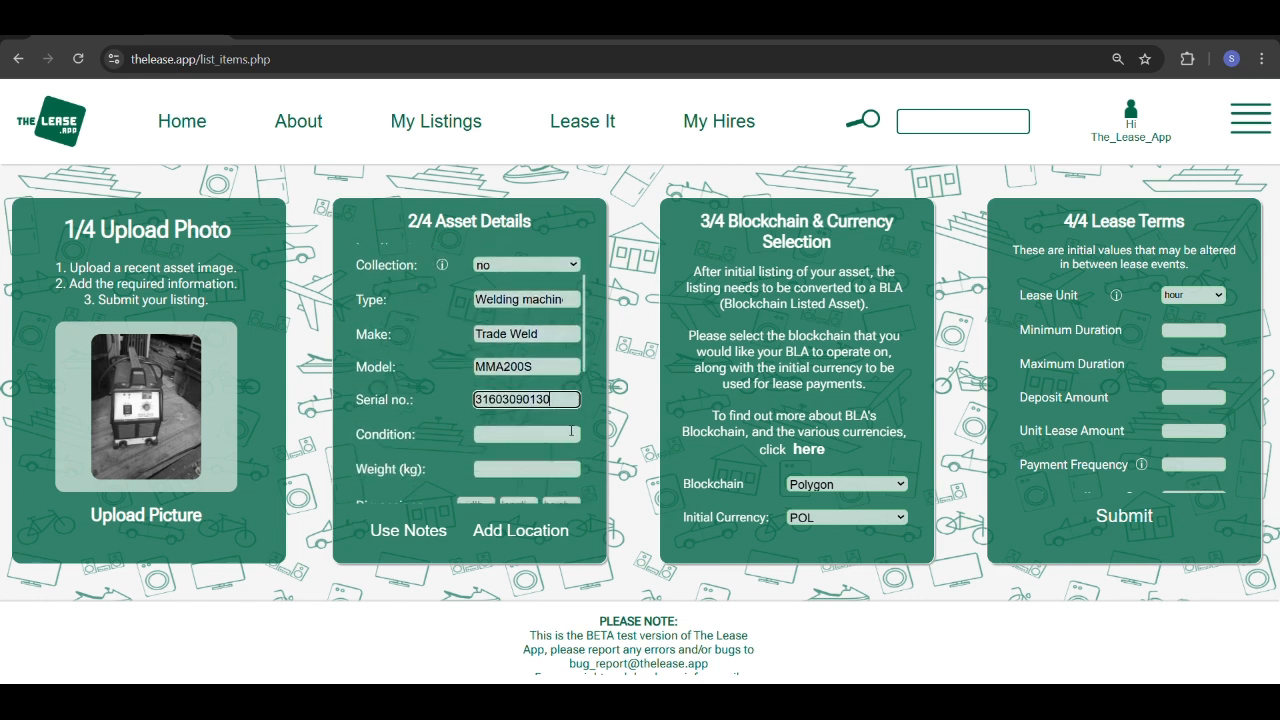
pyautogui.click(483, 355)
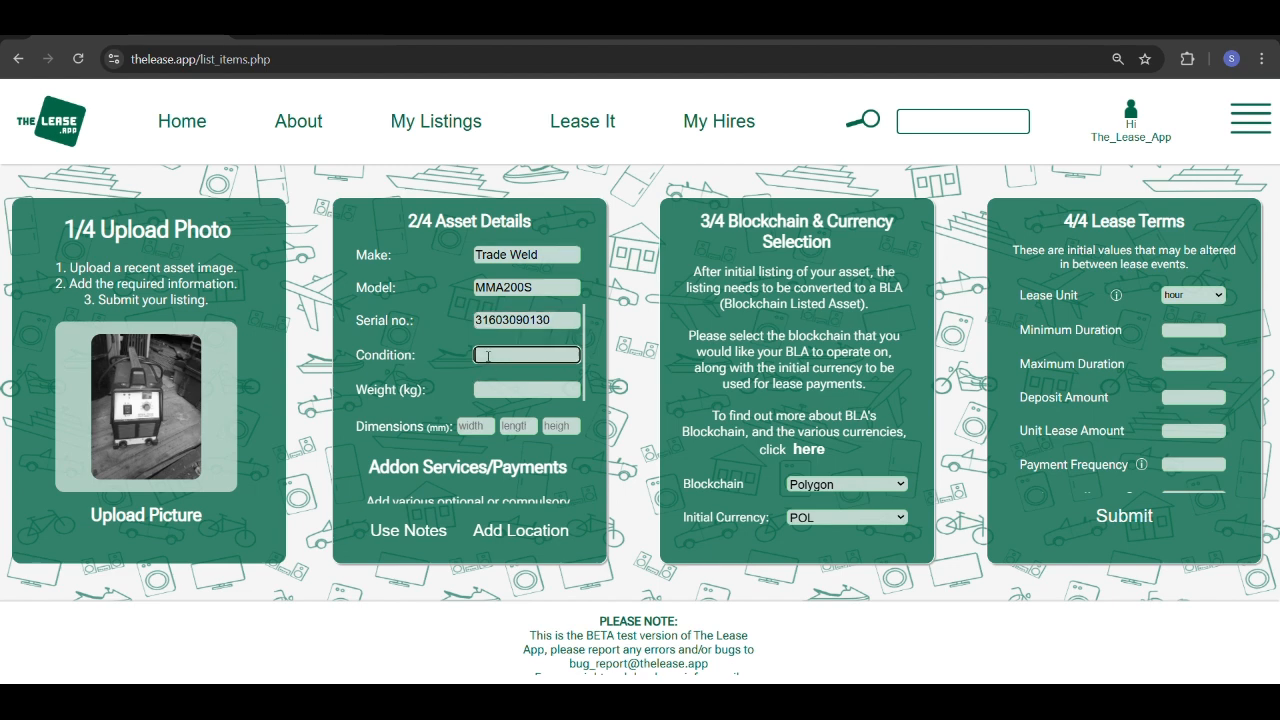
pyautogui.click(382, 355)
pyautogui.click(494, 364)
pyautogui.write('Good')
pyautogui.click(515, 390)
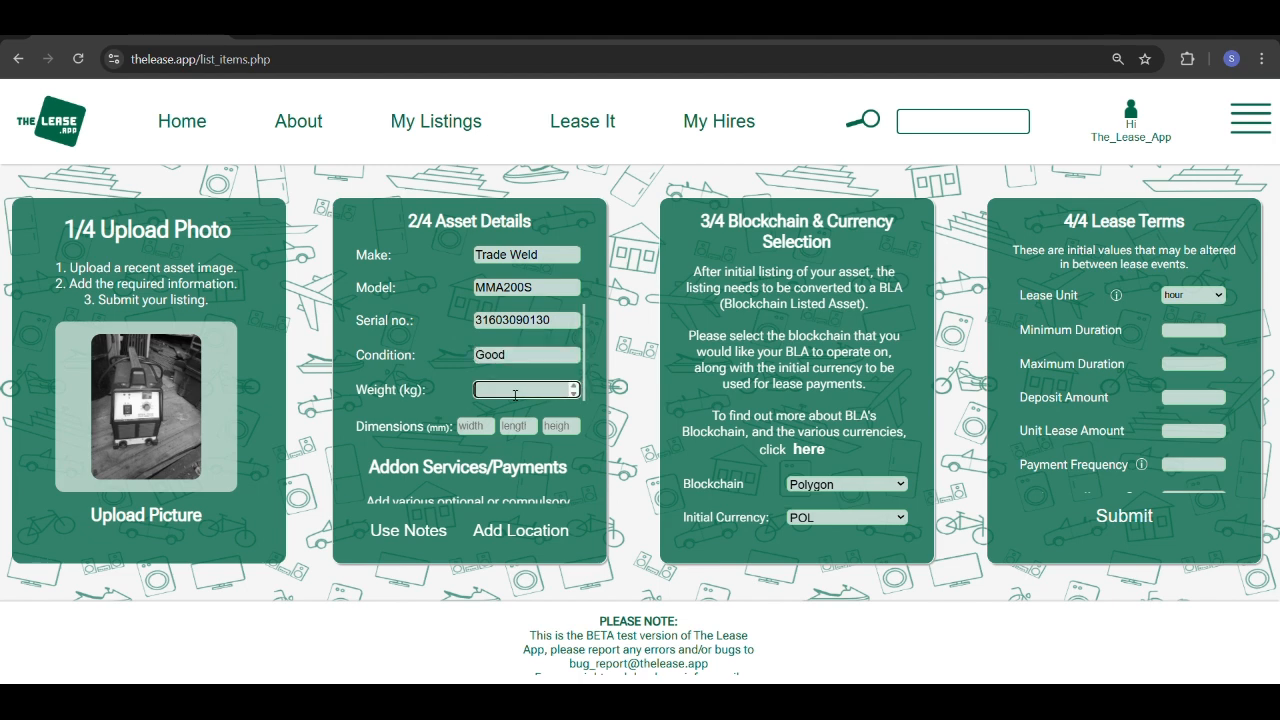
pyautogui.write('9.46')
# Step: Set the welding machine's dimensions to 180 mm width, 370 mm length and 290 mm height
pyautogui.click(477, 426)
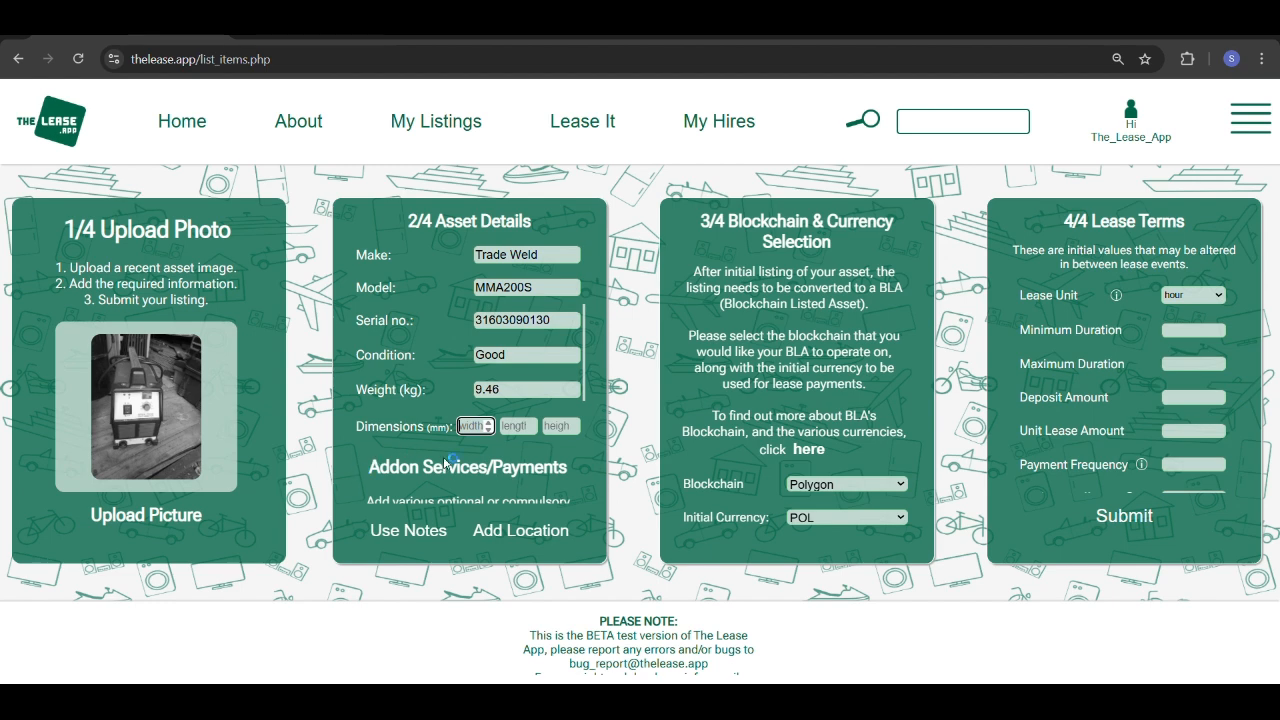
pyautogui.write('180')
pyautogui.click(516, 427)
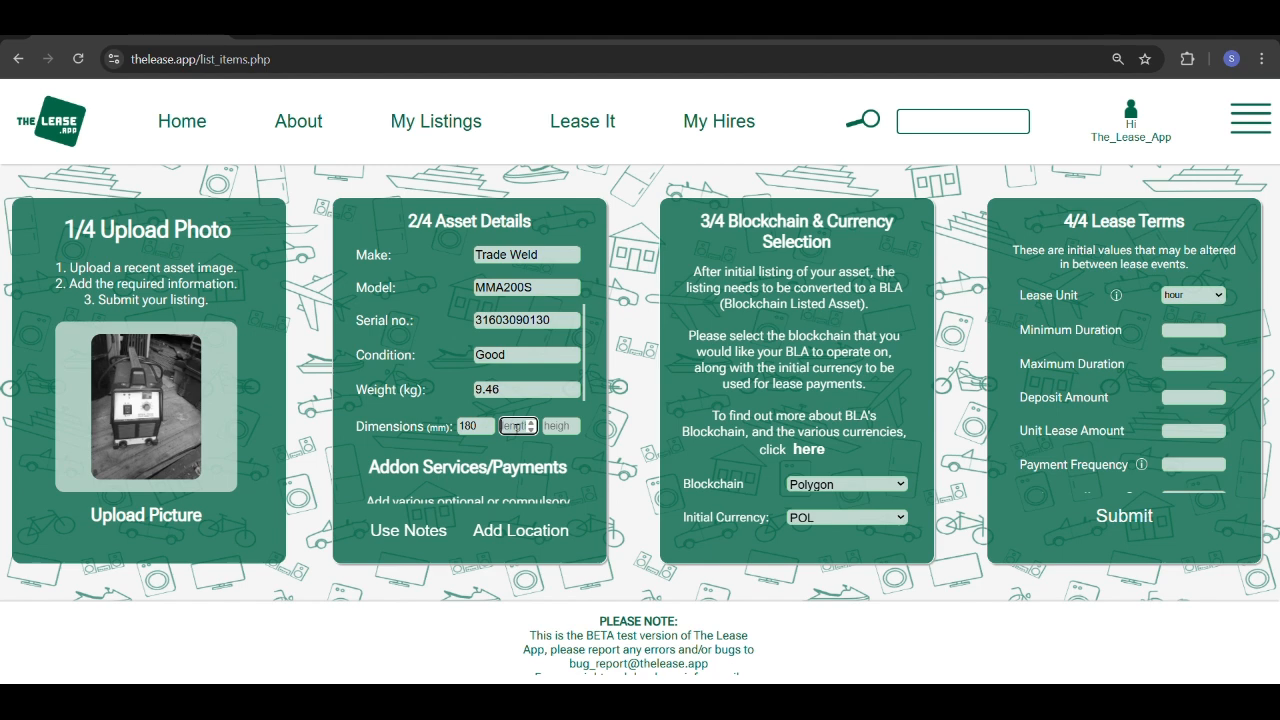
pyautogui.write('376')
pyautogui.click(560, 427)
pyautogui.write('290')
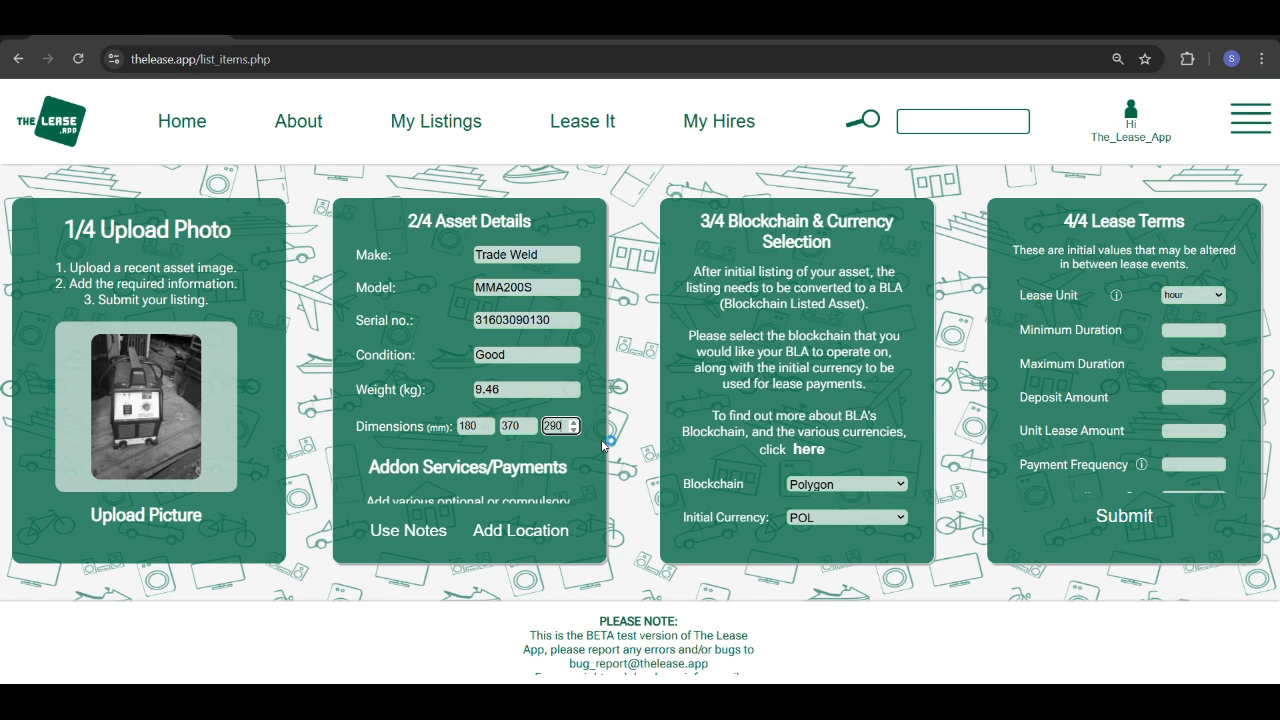
# Step: Look through the Addon Services/Payments section of the asset details, including the loaded addons area
pyautogui.scroll(-1, 603, 443)
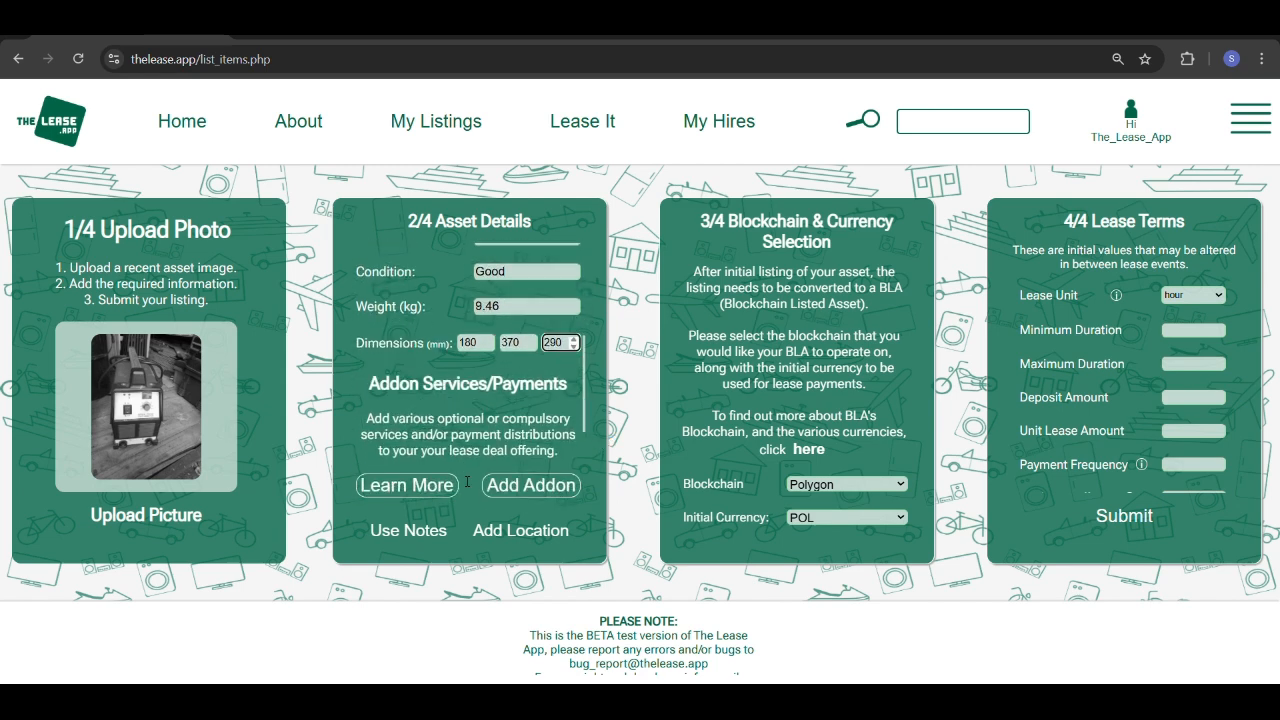
pyautogui.scroll(-1, 441, 411)
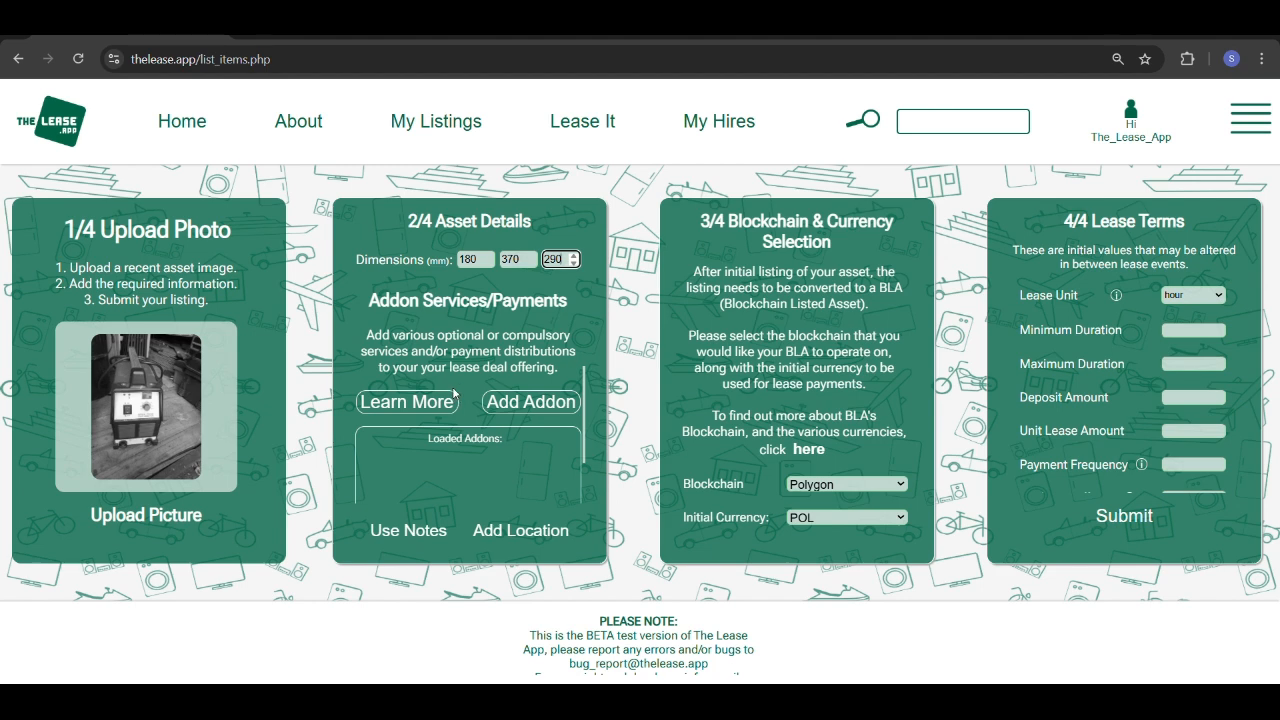
pyautogui.scroll(-1, 528, 402)
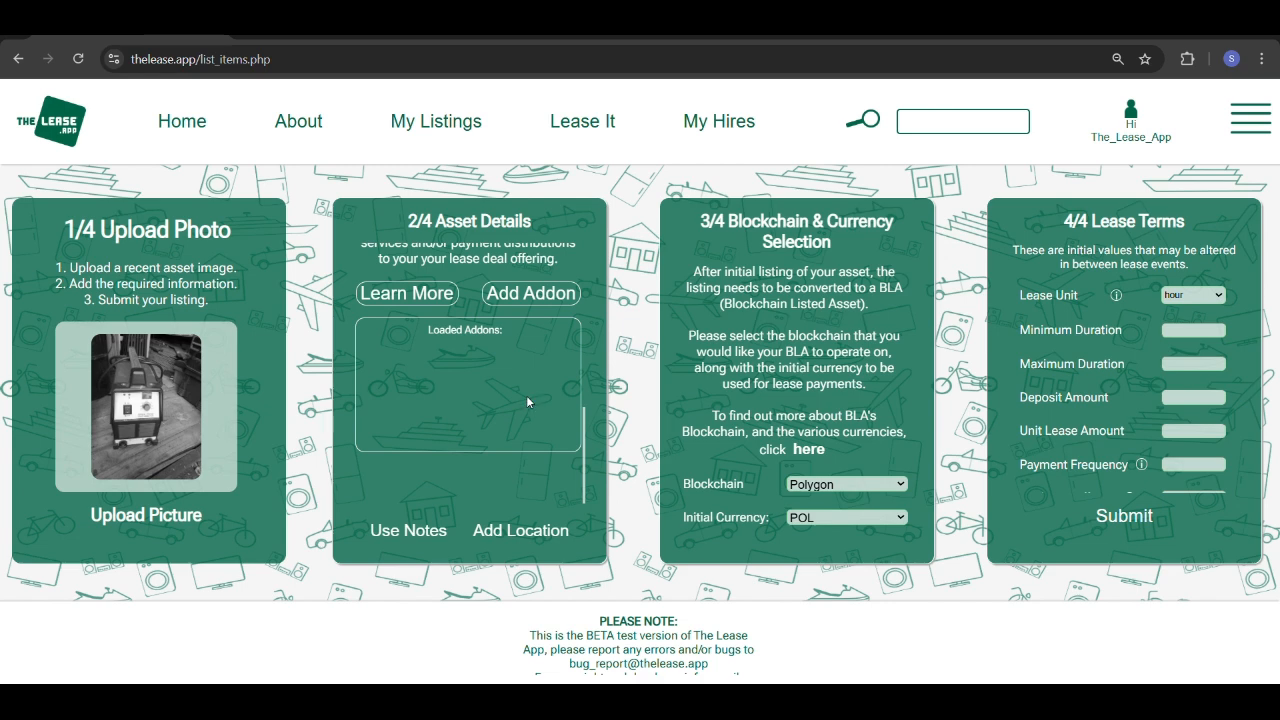
pyautogui.scroll(2, 530, 405)
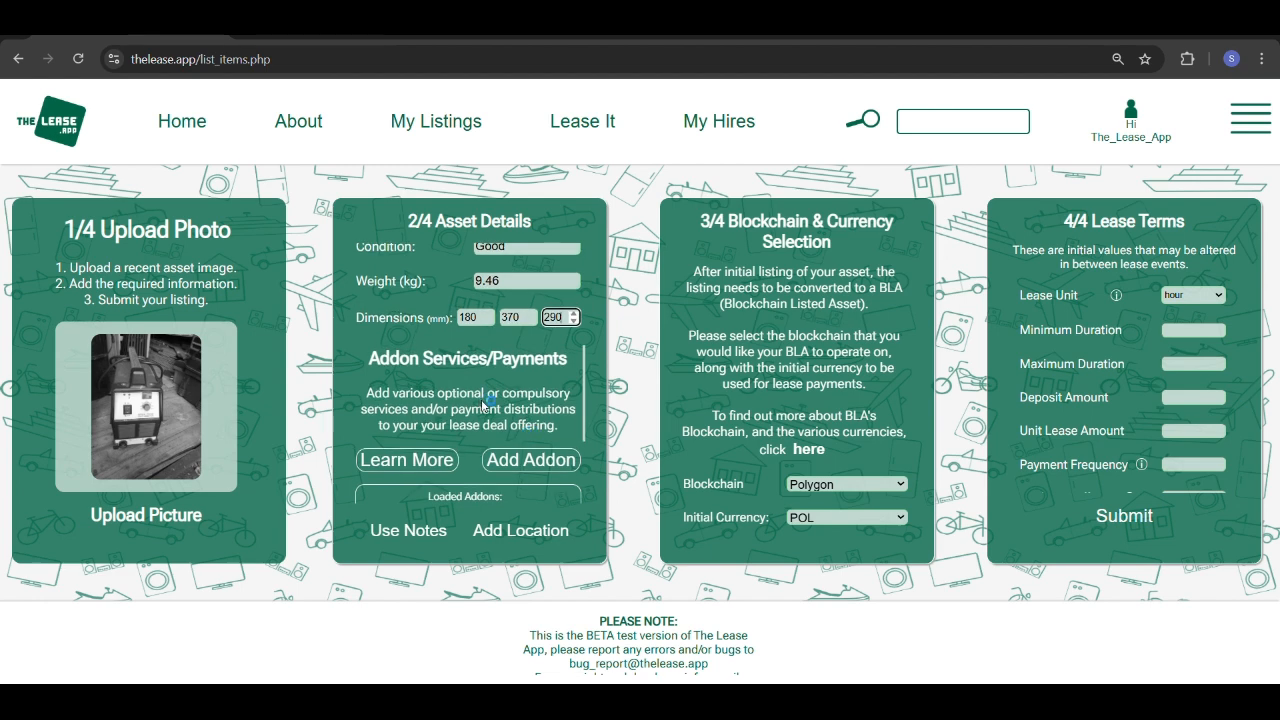
pyautogui.scroll(-2, 422, 460)
pyautogui.scroll(-1, 448, 420)
pyautogui.scroll(2, 465, 441)
pyautogui.scroll(-2, 463, 443)
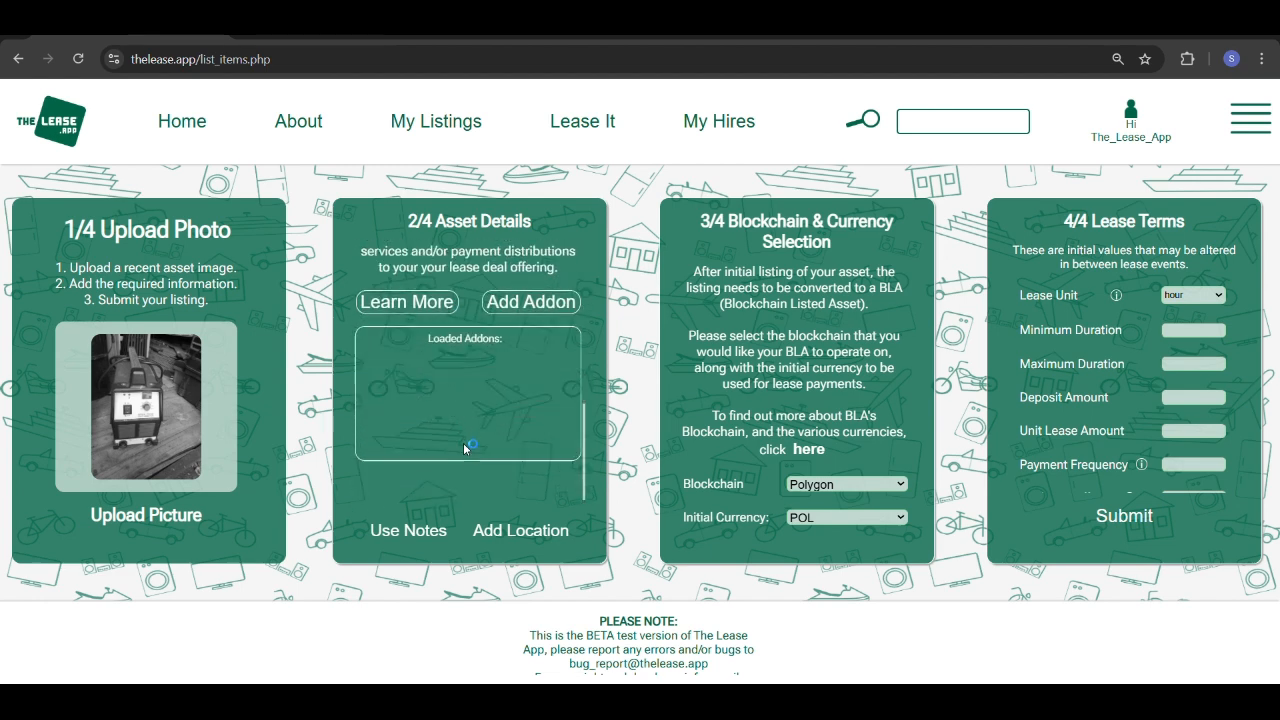
# Step: Choose the Test Insure movable and immovable asset insurance from the listed addons as an addon for the listing
pyautogui.click(529, 293)
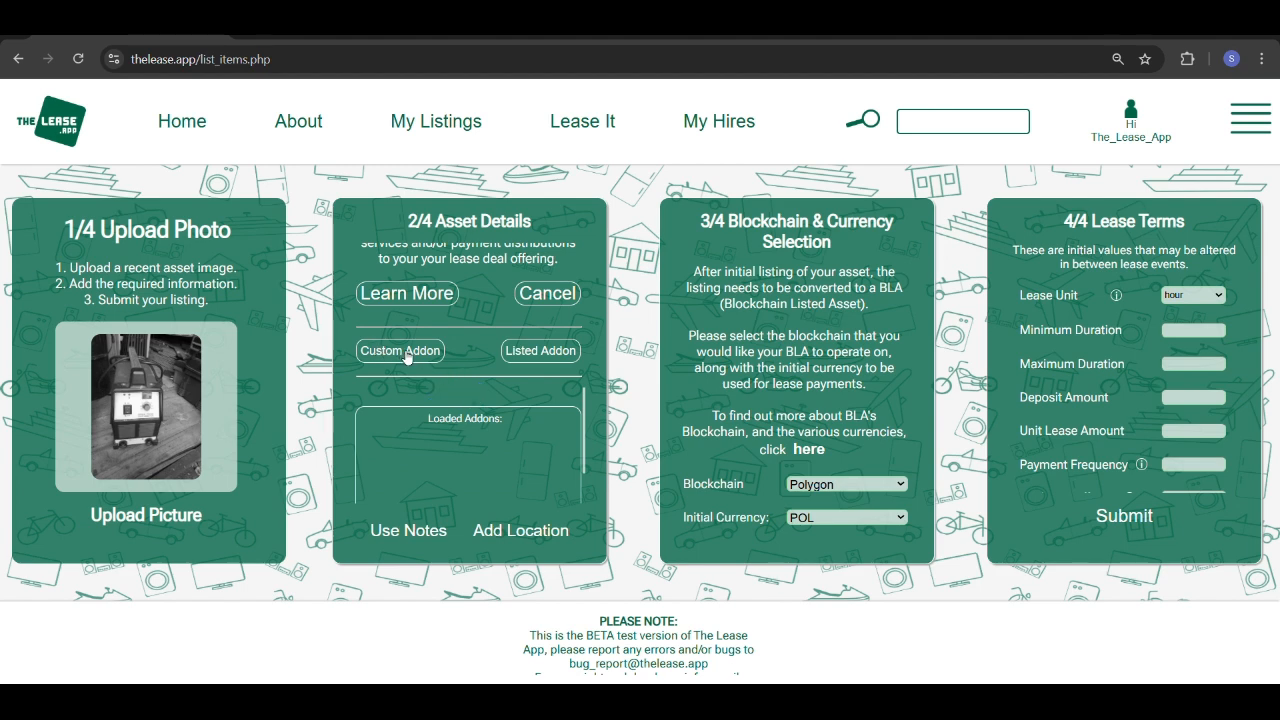
pyautogui.scroll(-1, 409, 370)
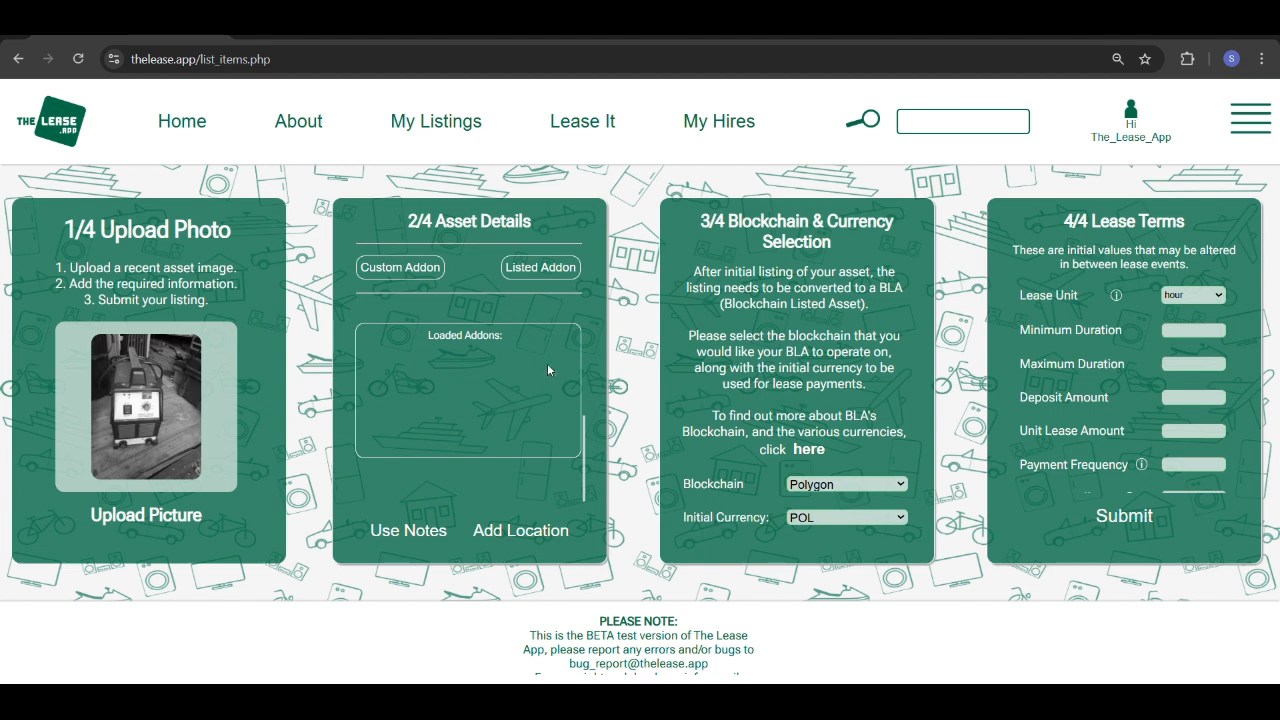
pyautogui.click(545, 268)
pyautogui.scroll(-2, 697, 332)
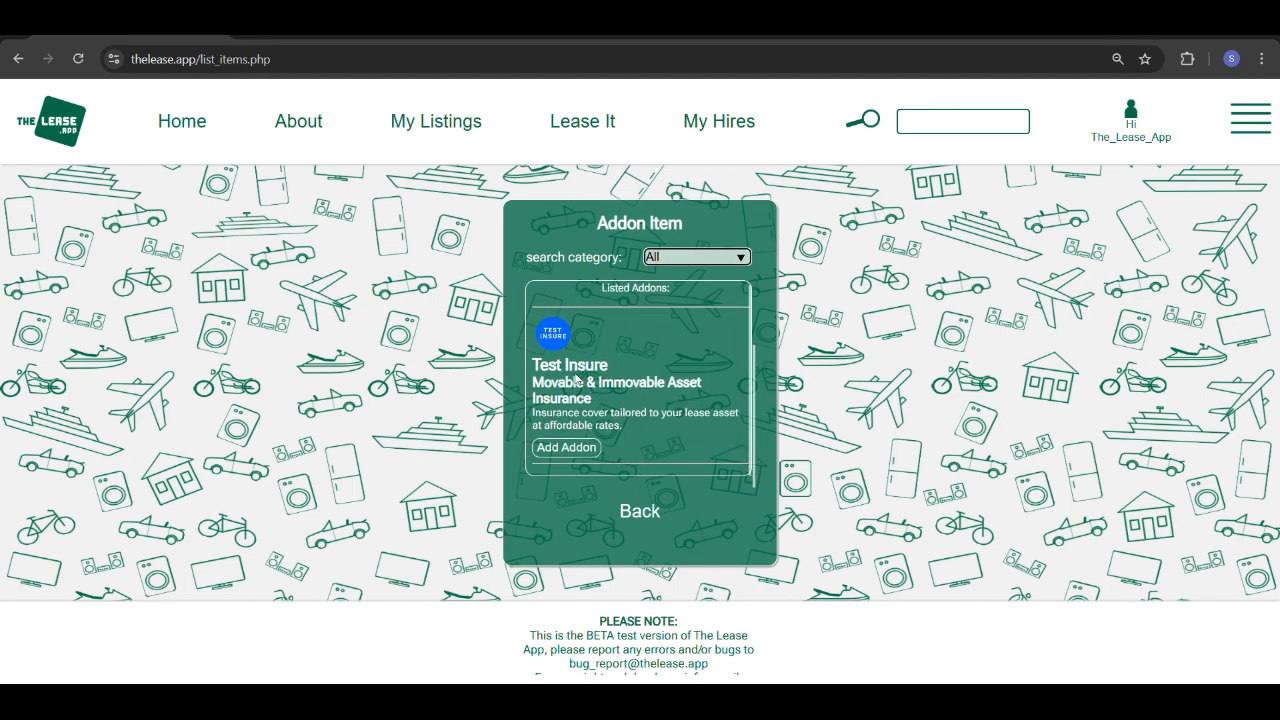
pyautogui.click(586, 452)
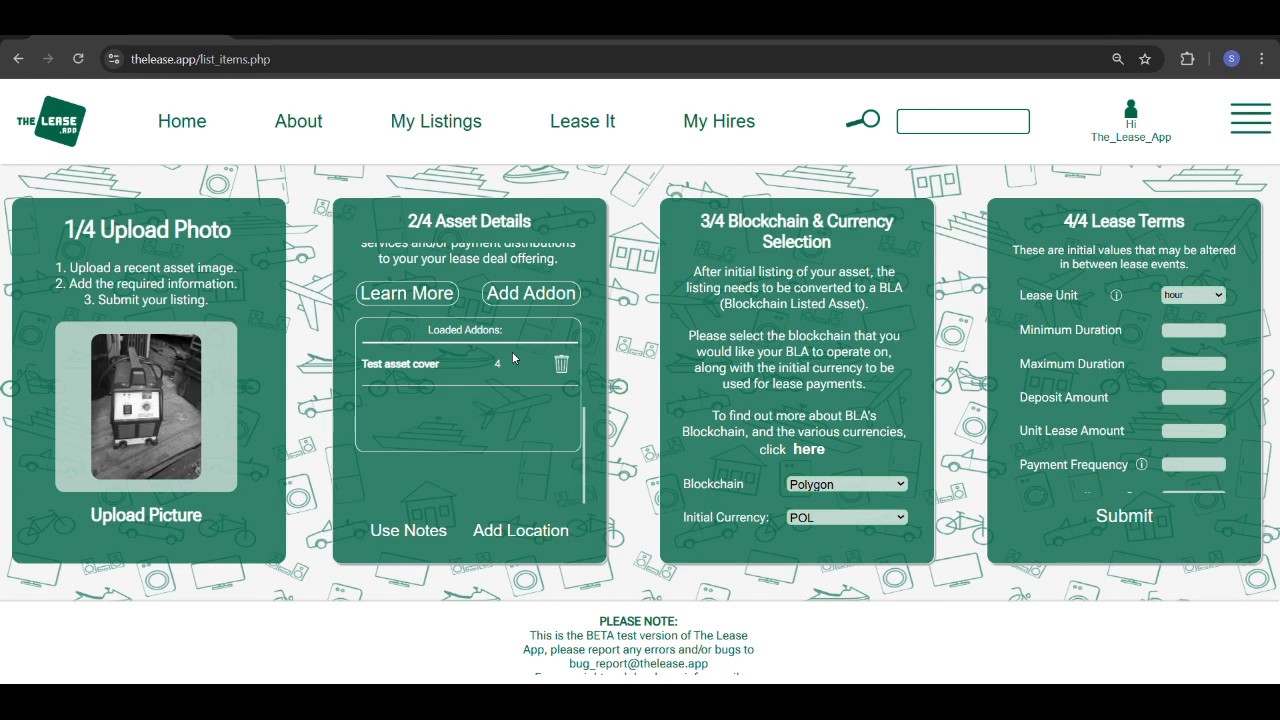
# Step: Enter the asset's use note "Item to be used in accordance with safety regulations."
pyautogui.click(727, 417)
pyautogui.click(426, 532)
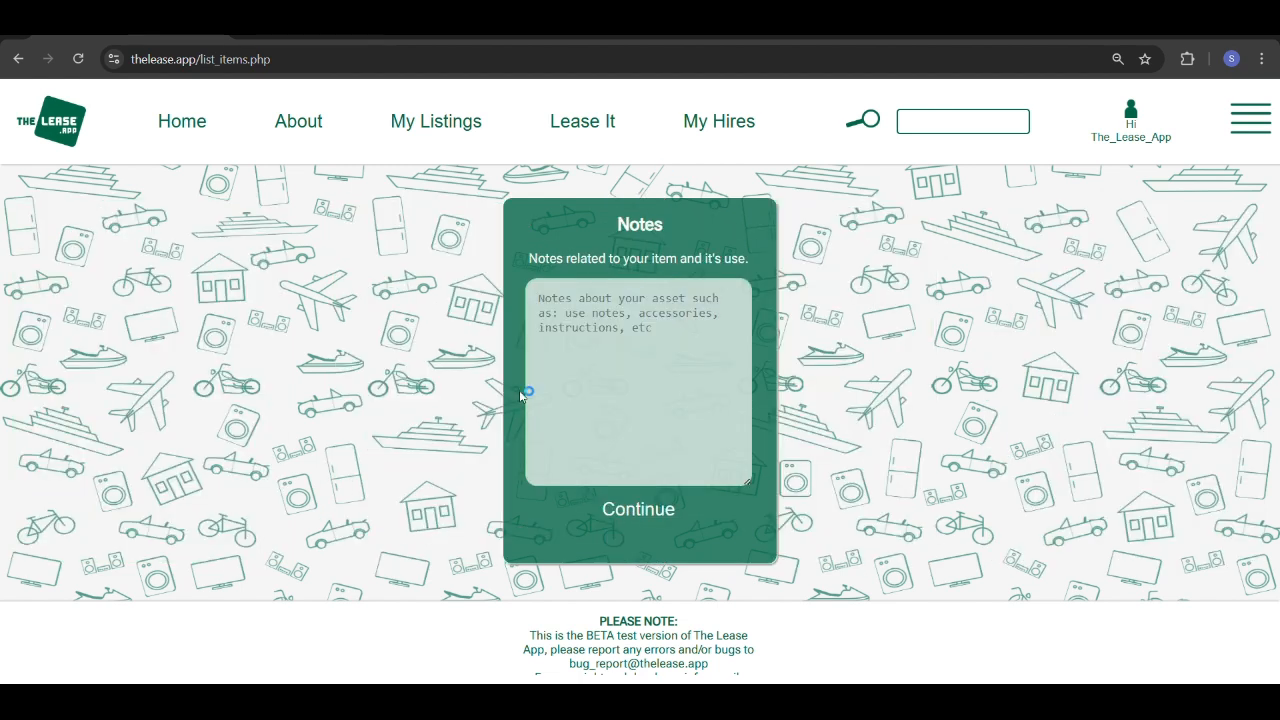
pyautogui.click(597, 315)
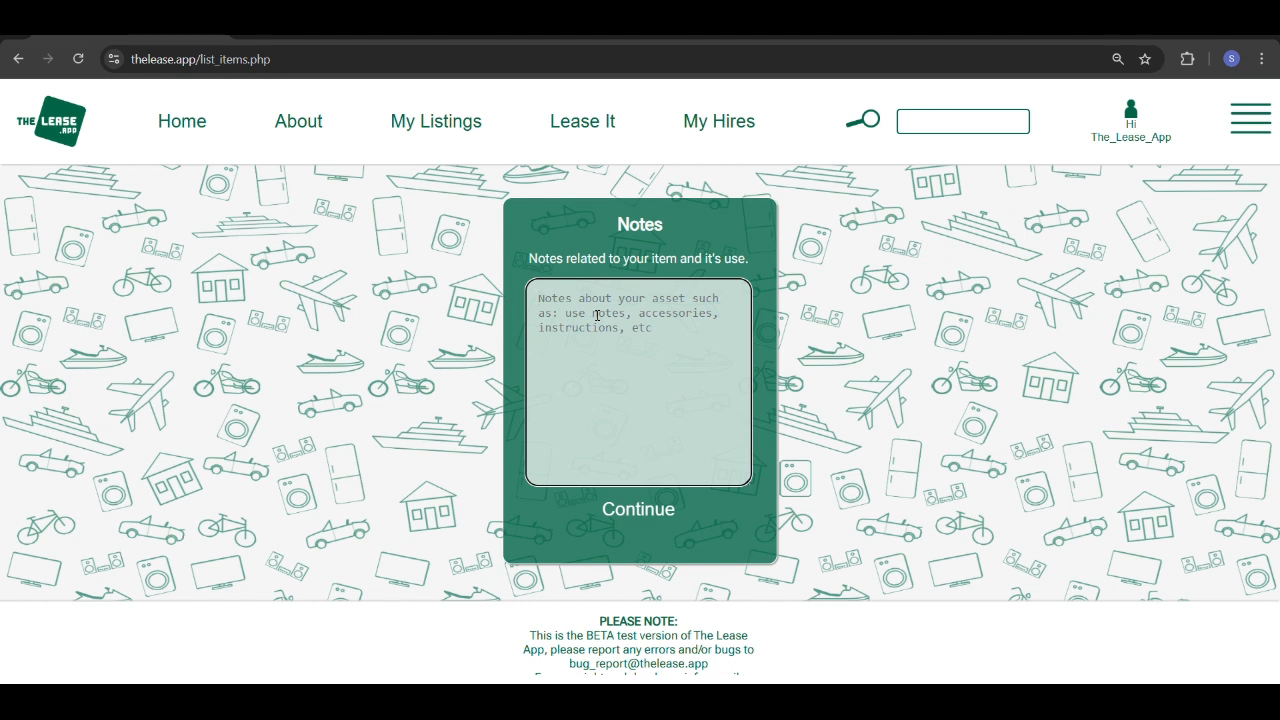
pyautogui.write('ag')
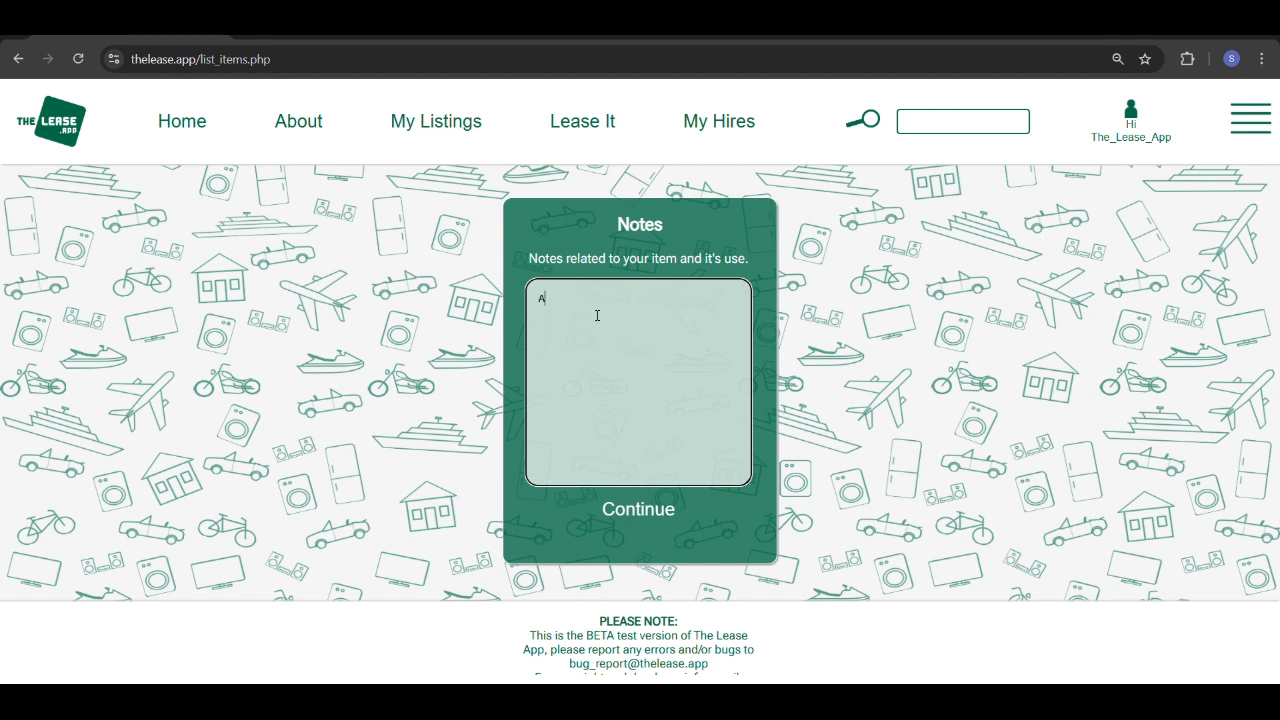
pyautogui.press('BackSpace')
pyautogui.press('BackSpace')
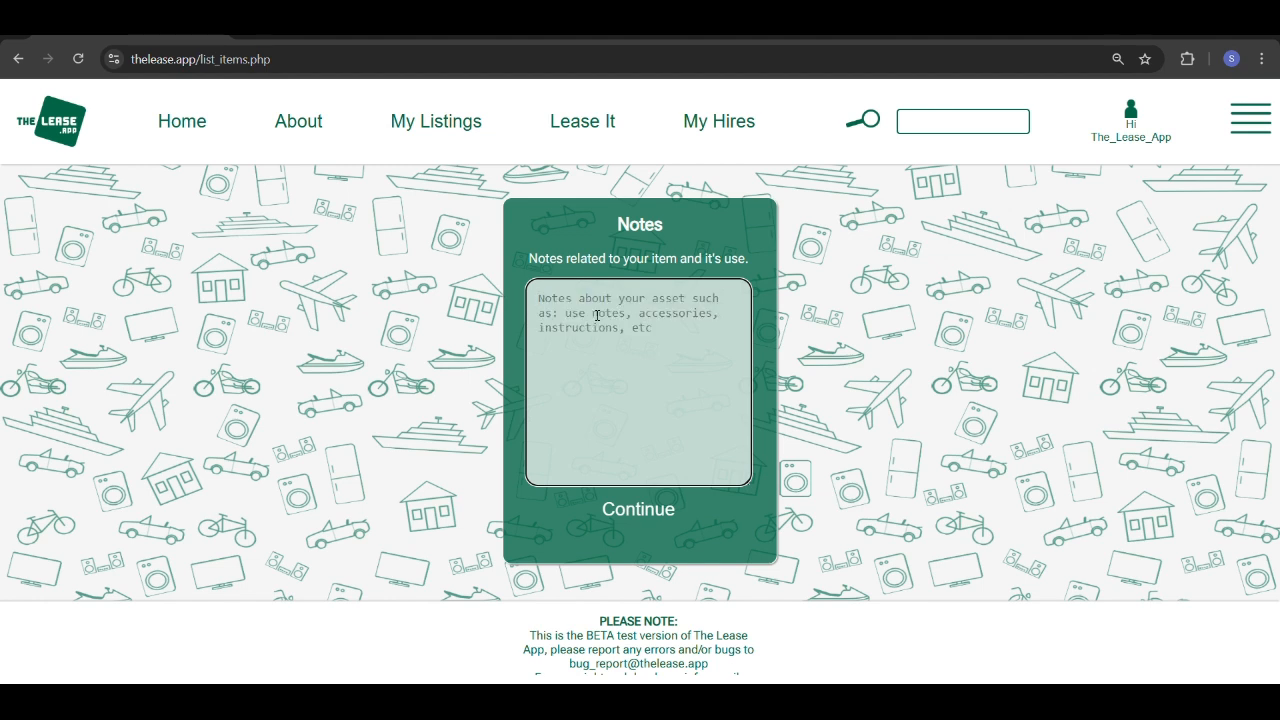
pyautogui.write('Item to b')
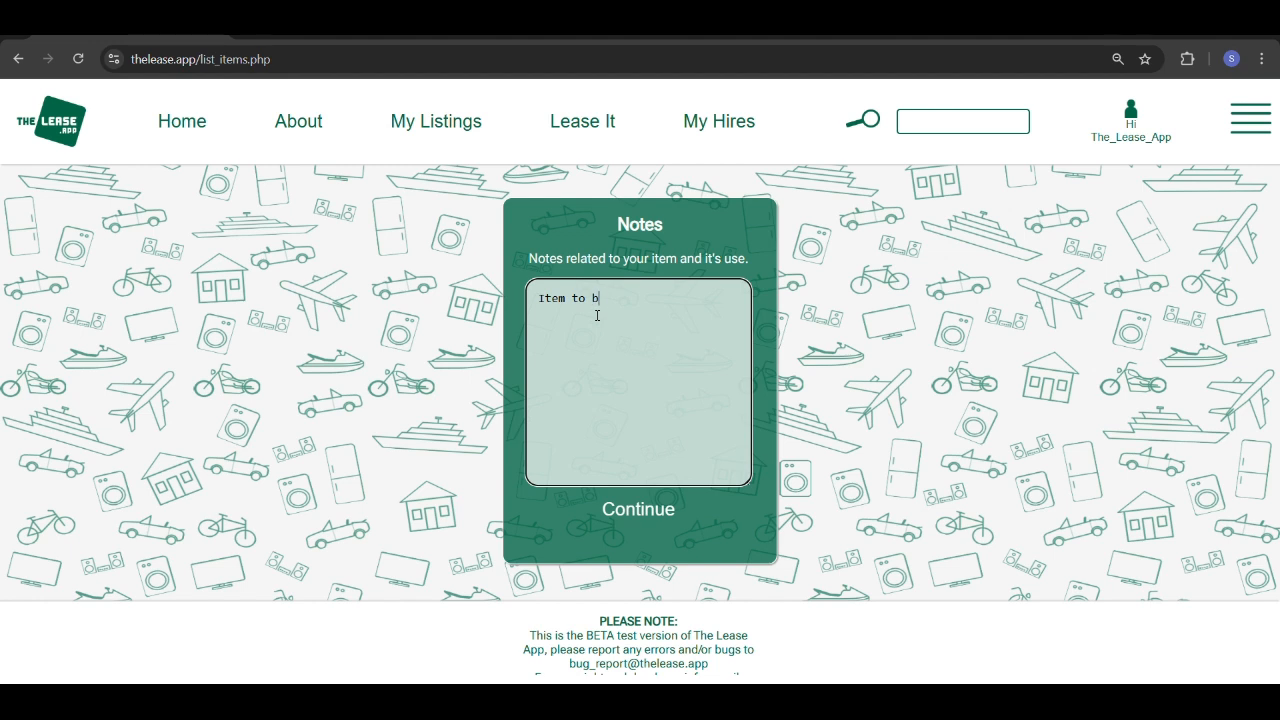
pyautogui.write('e used in accordance with safety regulations.')
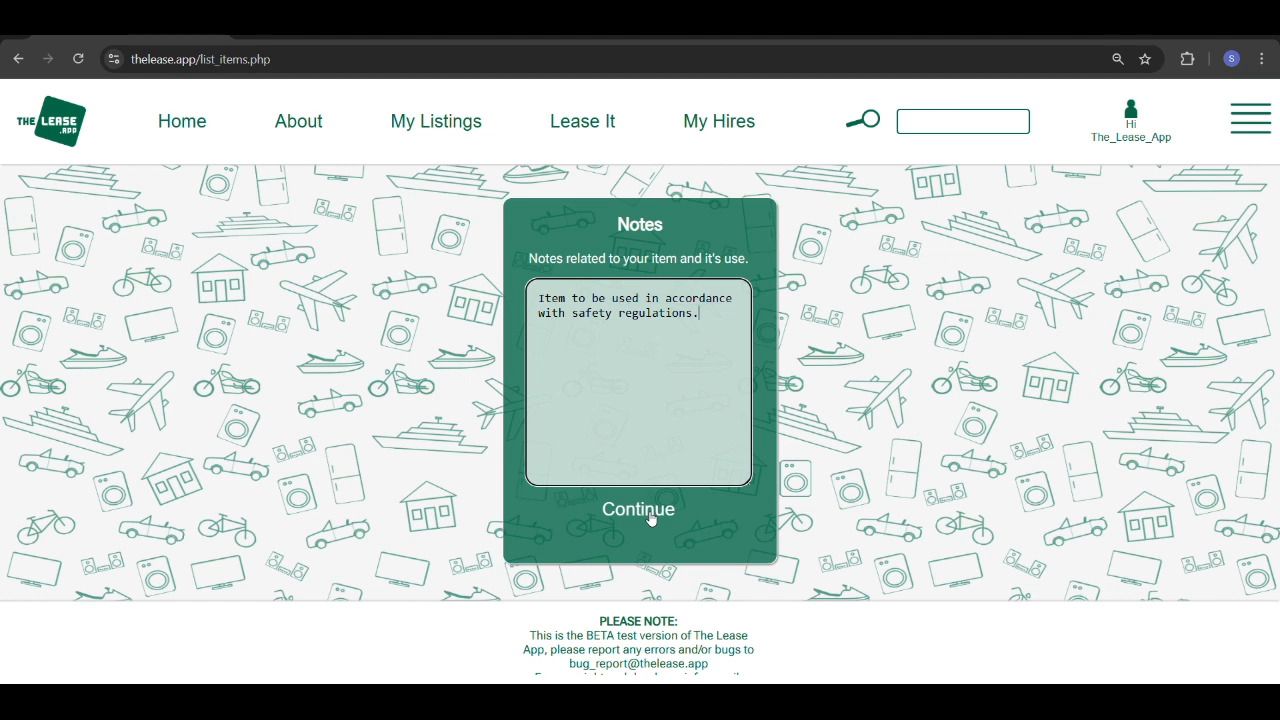
# Step: Save the use note, fill in the asset's full initial address with postal code, and confirm its map location
pyautogui.click(648, 518)
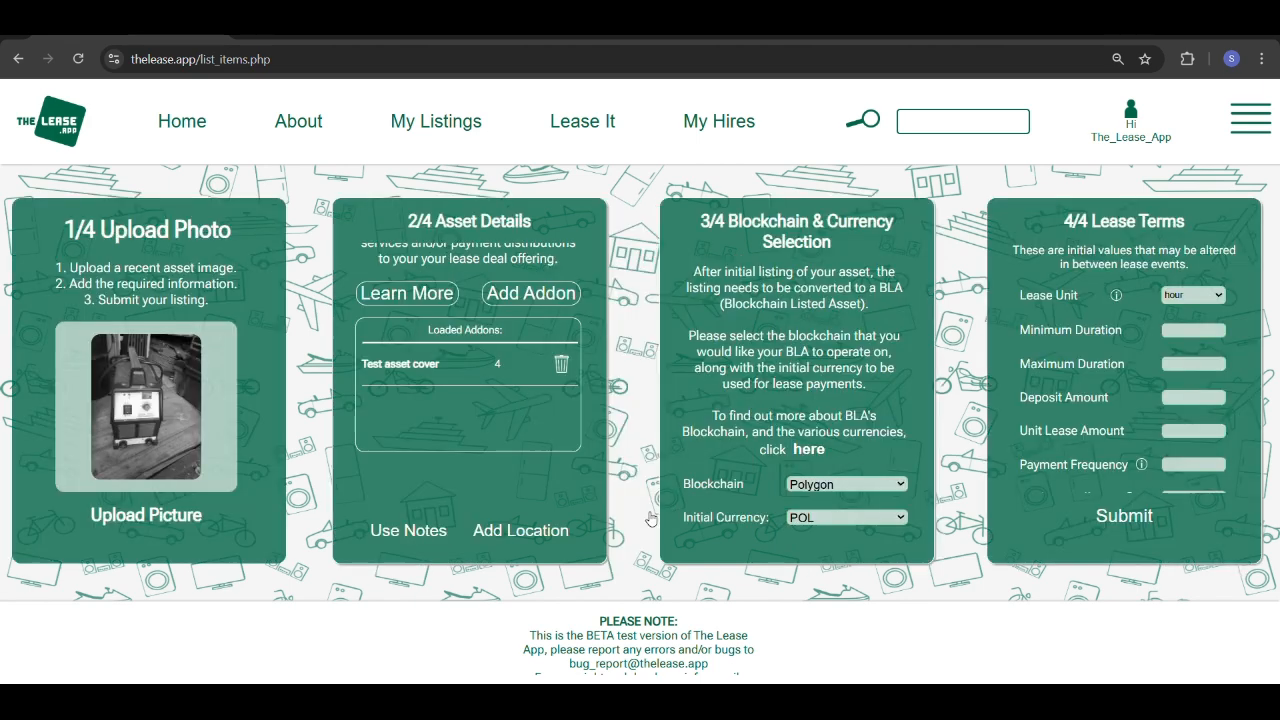
pyautogui.click(521, 531)
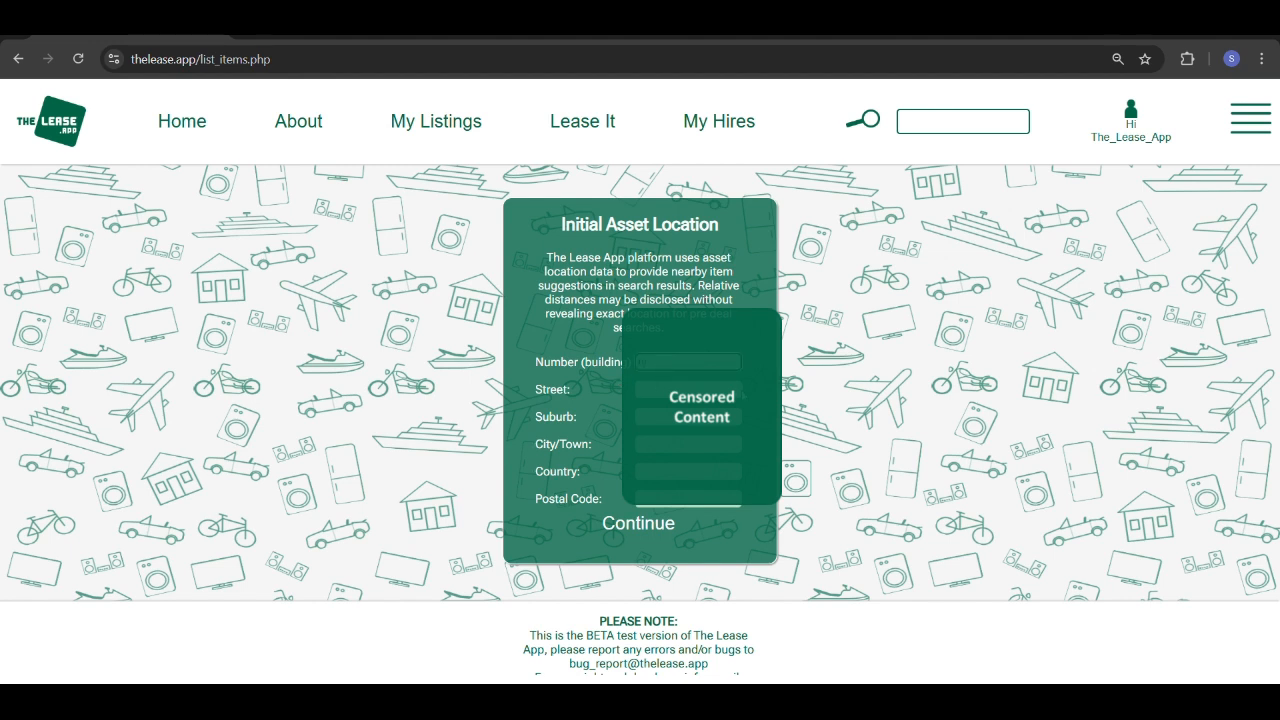
pyautogui.press('Tab')
pyautogui.press('Tab')
pyautogui.press('Tab')
pyautogui.press('Tab')
pyautogui.press('Tab')
pyautogui.write('1600')
pyautogui.press('Return')
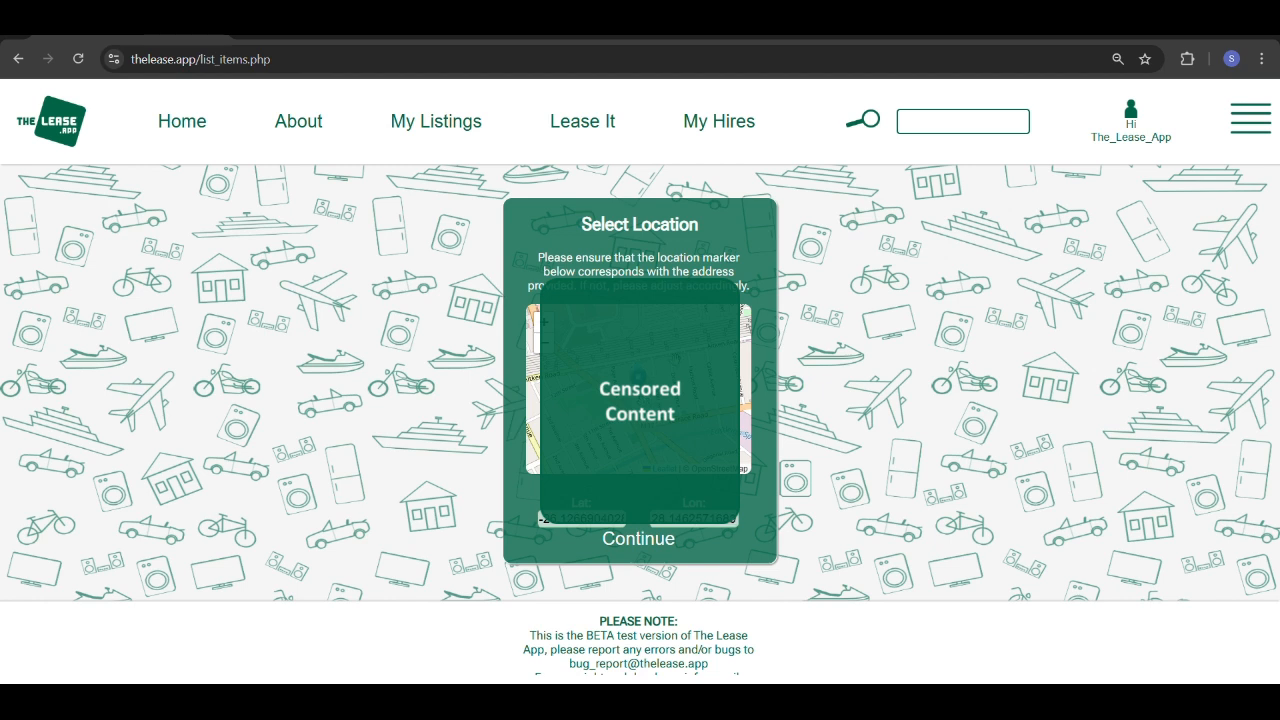
pyautogui.click(620, 541)
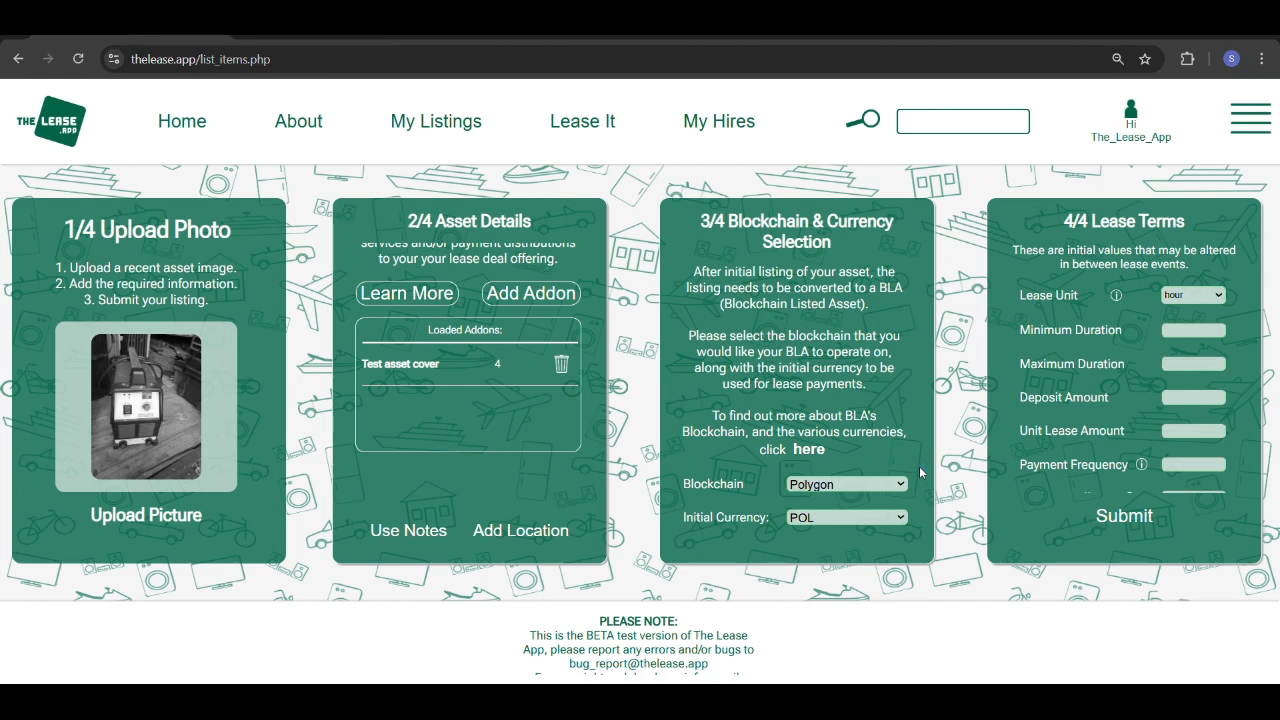
# Step: Examine the available blockchain and initial currency options in the Blockchain & Currency Selection section
pyautogui.click(862, 494)
pyautogui.click(881, 529)
pyautogui.click(881, 529)
pyautogui.click(881, 528)
pyautogui.click(881, 530)
pyautogui.click(881, 528)
pyautogui.click(881, 528)
pyautogui.click(880, 527)
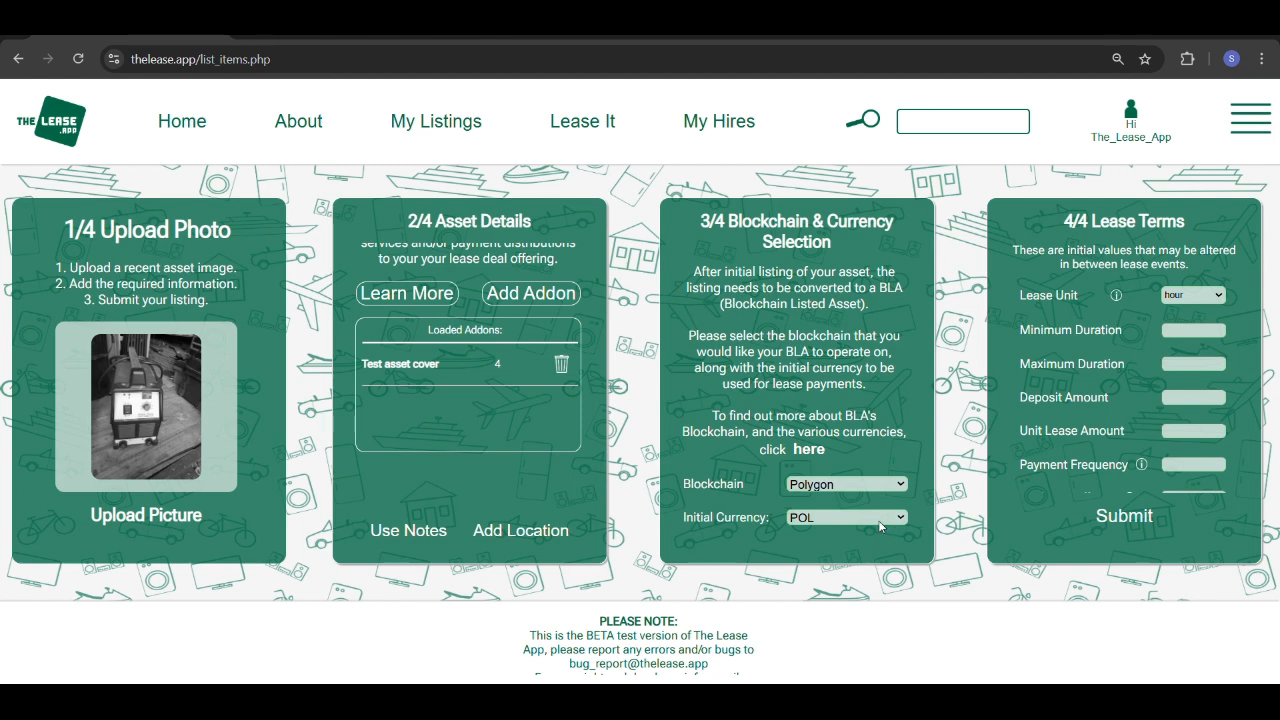
pyautogui.click(881, 528)
pyautogui.click(882, 529)
pyautogui.click(880, 526)
pyautogui.click(826, 527)
pyautogui.click(825, 530)
pyautogui.click(826, 530)
pyautogui.click(826, 528)
pyautogui.click(825, 528)
pyautogui.click(825, 528)
pyautogui.click(825, 528)
pyautogui.click(825, 528)
pyautogui.click(825, 528)
pyautogui.click(825, 528)
pyautogui.click(825, 528)
pyautogui.click(825, 529)
pyautogui.click(826, 527)
pyautogui.click(826, 528)
# Step: Set the listing's initial currency to xZAR on the Polygon blockchain
pyautogui.click(901, 519)
pyautogui.click(861, 557)
pyautogui.click(816, 522)
pyautogui.click(816, 523)
pyautogui.click(816, 523)
pyautogui.click(816, 522)
pyautogui.click(817, 522)
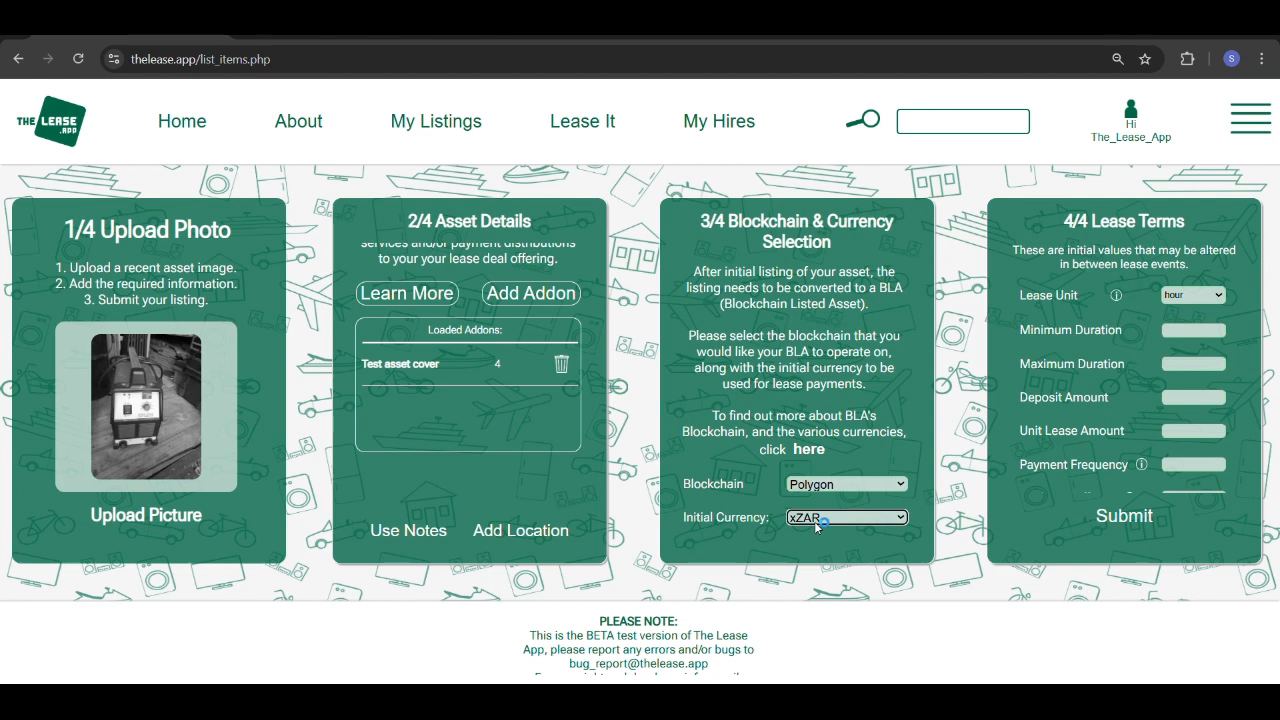
pyautogui.click(818, 522)
# Step: Switch the listing's initial currency to USDT
pyautogui.click(818, 522)
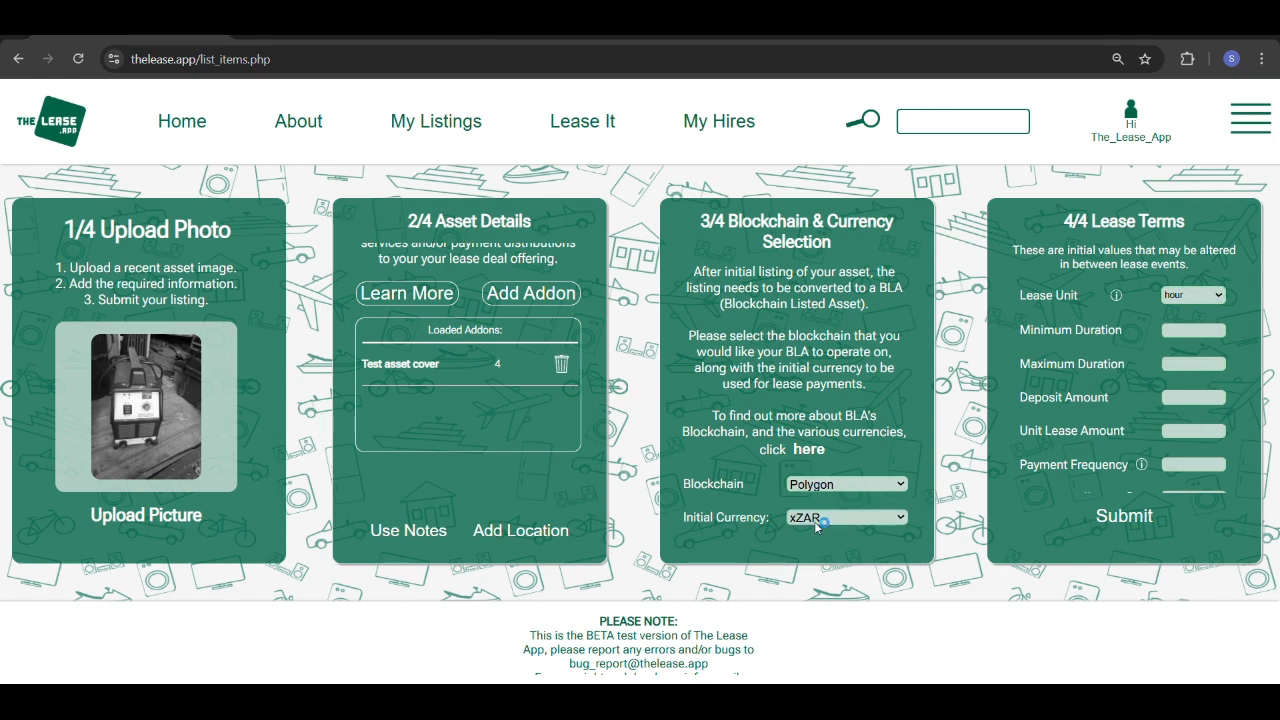
pyautogui.click(846, 536)
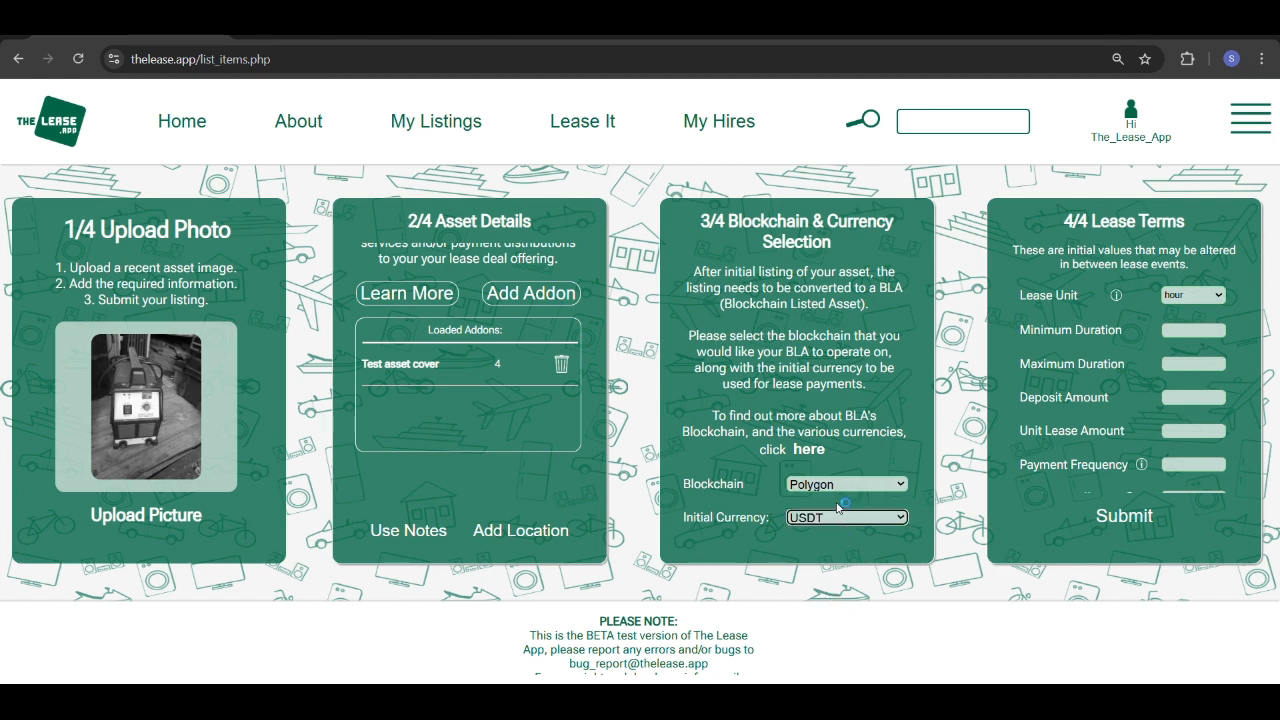
pyautogui.click(817, 410)
pyautogui.click(818, 412)
pyautogui.click(898, 526)
pyautogui.click(897, 525)
pyautogui.click(897, 528)
pyautogui.click(898, 530)
pyautogui.click(897, 530)
pyautogui.click(897, 530)
pyautogui.click(897, 530)
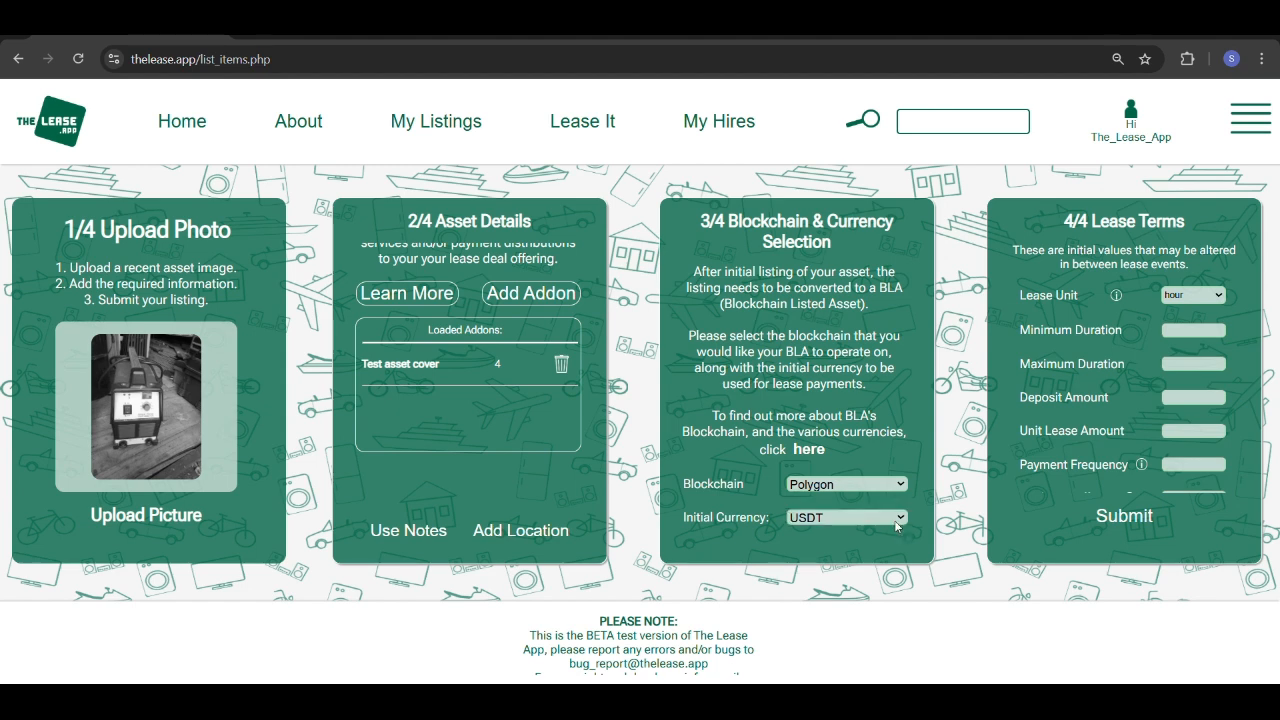
pyautogui.click(897, 529)
pyautogui.click(898, 530)
pyautogui.click(898, 530)
pyautogui.click(896, 526)
pyautogui.click(942, 496)
pyautogui.click(593, 321)
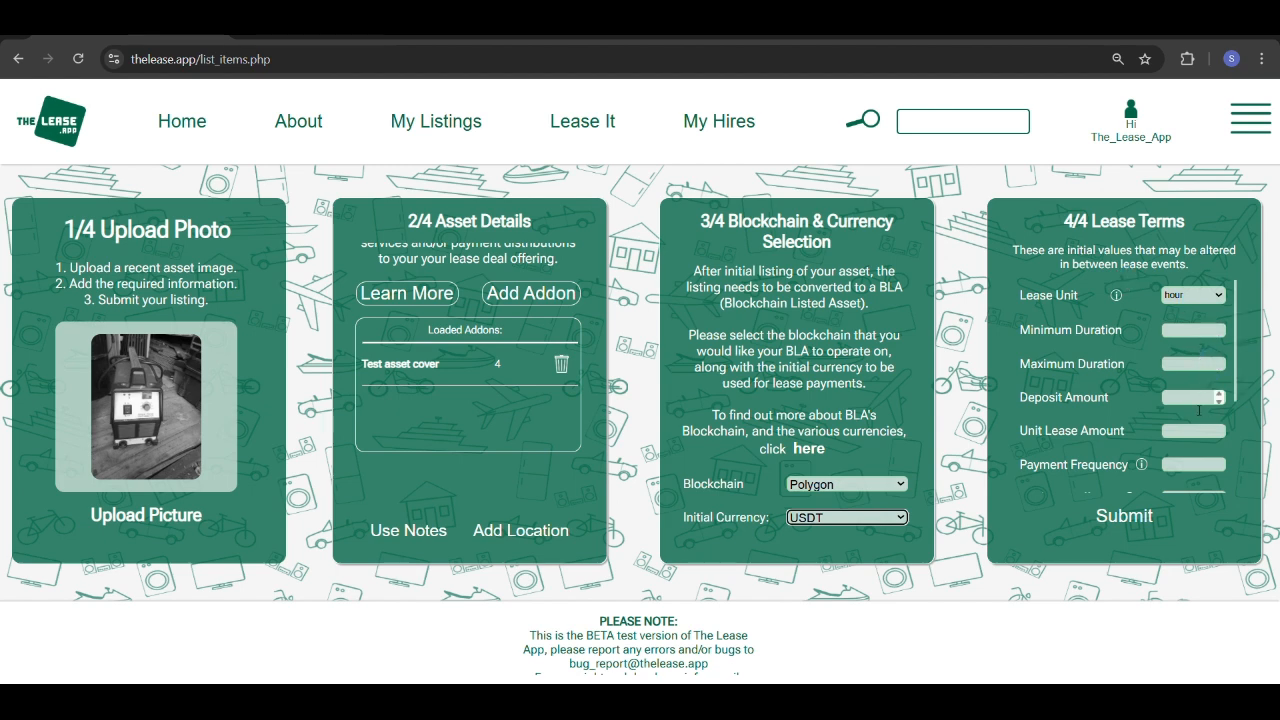
# Step: Set the lease unit in the lease terms to day
pyautogui.scroll(-2, 1186, 445)
pyautogui.scroll(3, 1184, 455)
pyautogui.click(1176, 299)
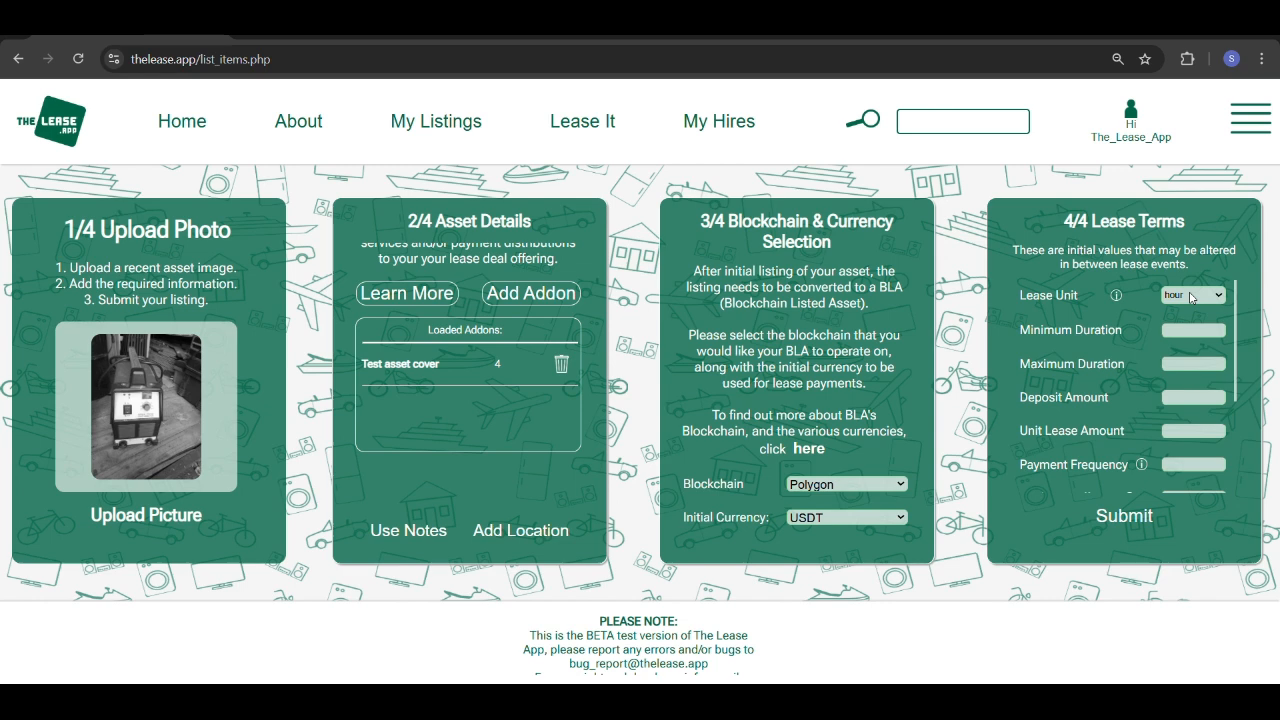
pyautogui.click(1190, 347)
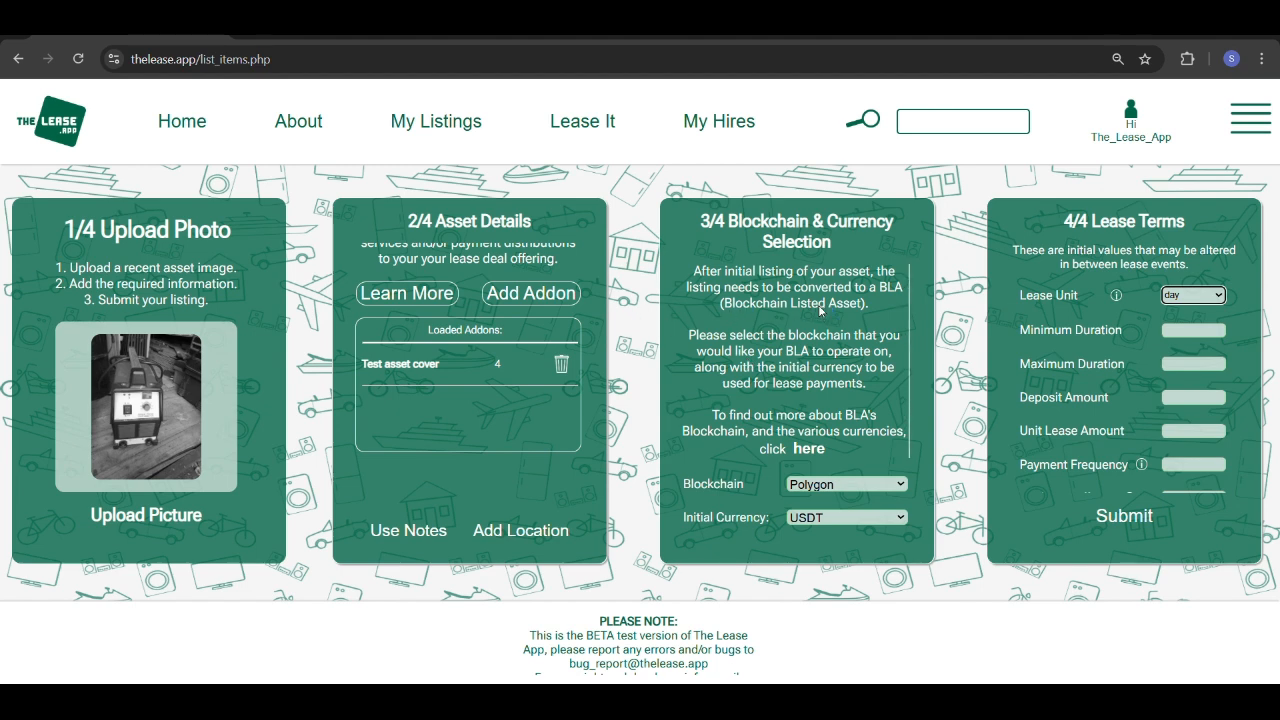
pyautogui.click(820, 313)
pyautogui.click(820, 313)
# Step: Set the lease's minimum duration to 1 and its maximum duration to 365
pyautogui.click(1200, 331)
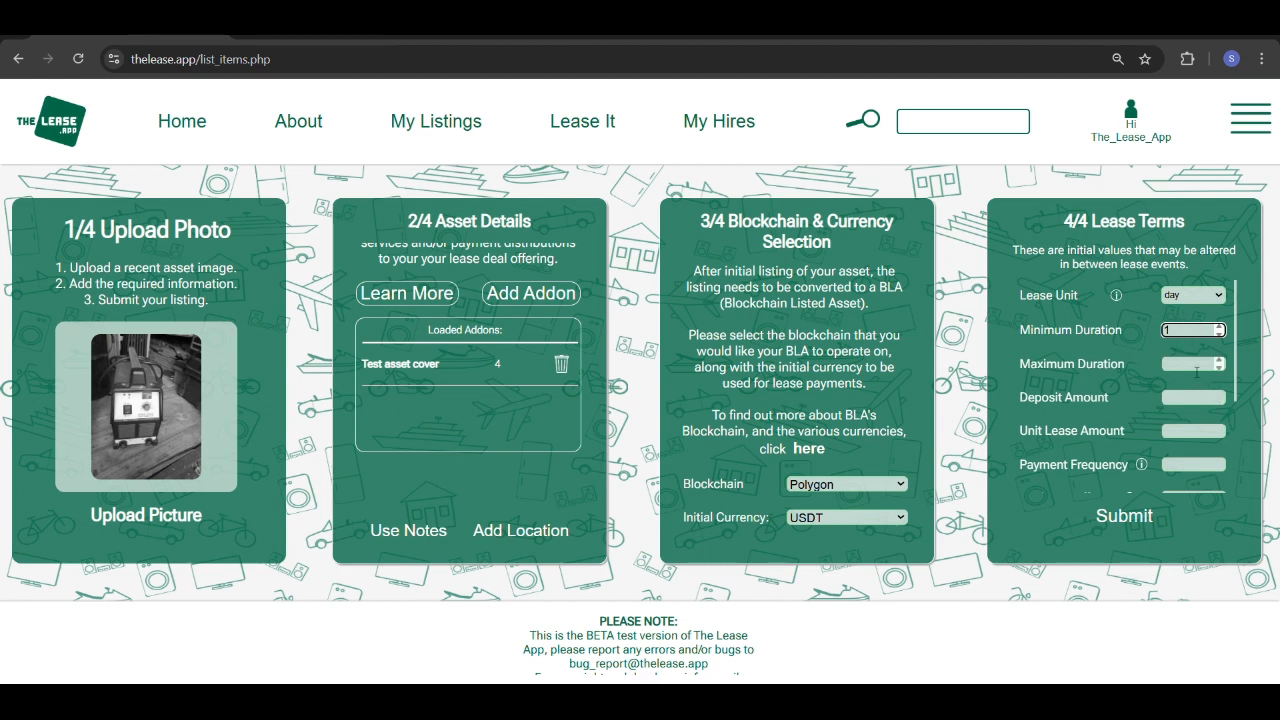
pyautogui.click(1191, 370)
pyautogui.write('365')
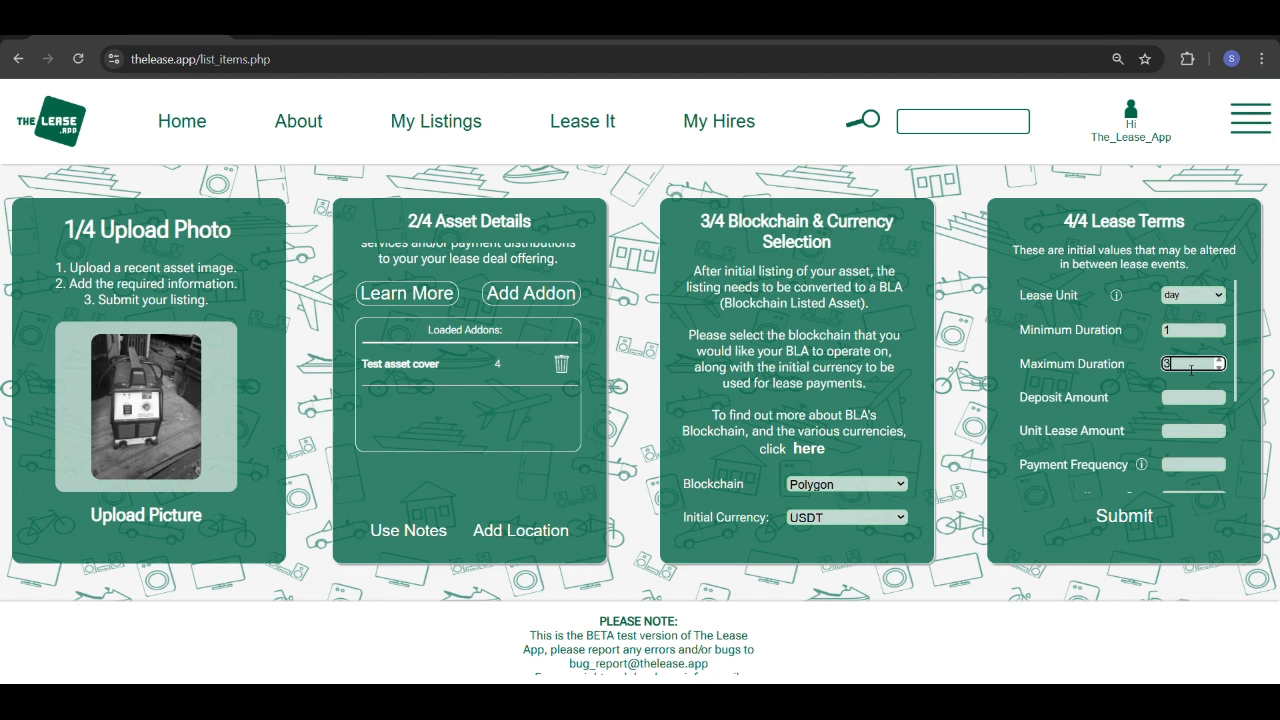
pyautogui.click(1137, 400)
pyautogui.scroll(-2, 1136, 399)
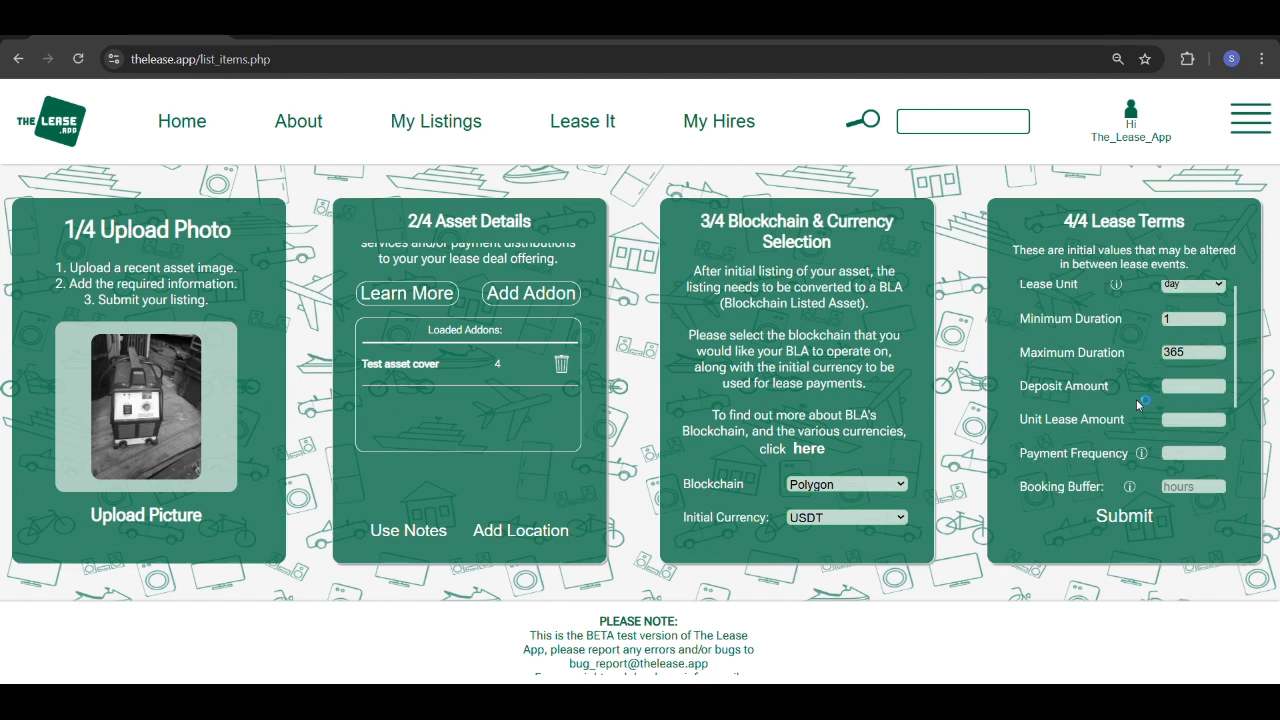
pyautogui.scroll(2, 1068, 346)
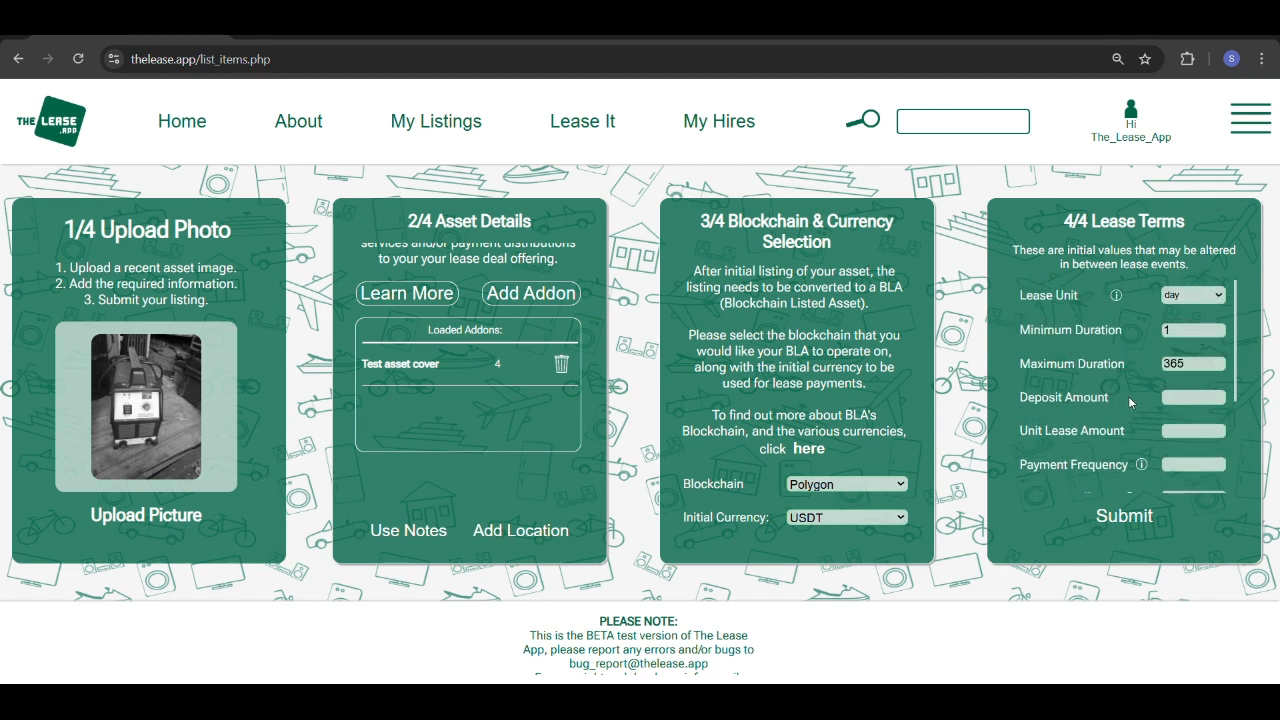
# Step: Review the asset details and change the listing's initial currency to xZAR before entering the deposit
pyautogui.click(1176, 400)
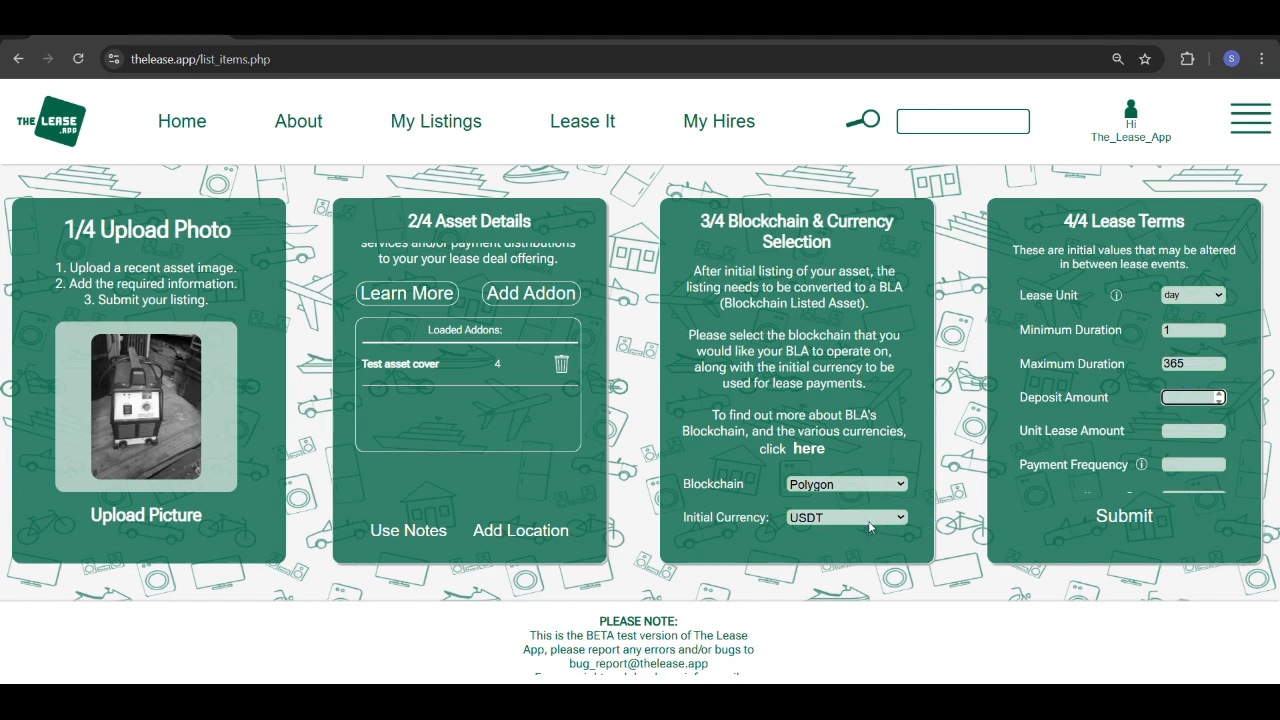
pyautogui.scroll(5, 487, 472)
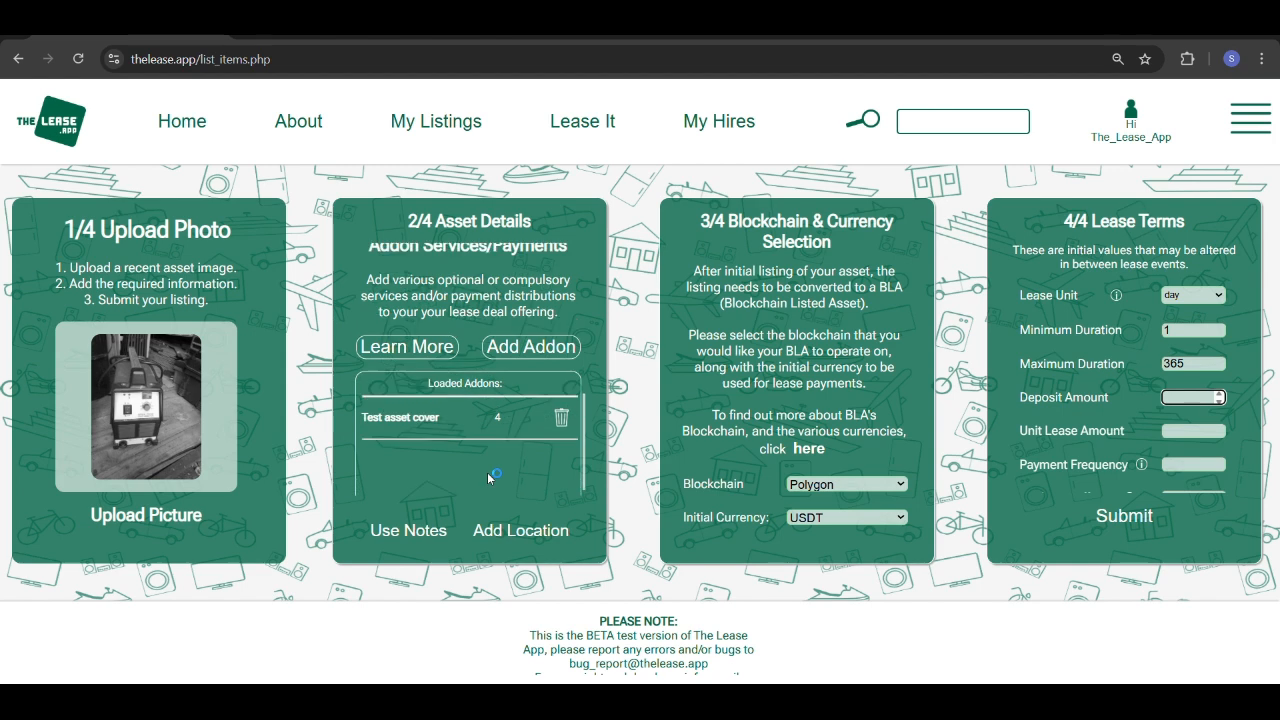
pyautogui.scroll(-3, 487, 472)
pyautogui.scroll(3, 487, 472)
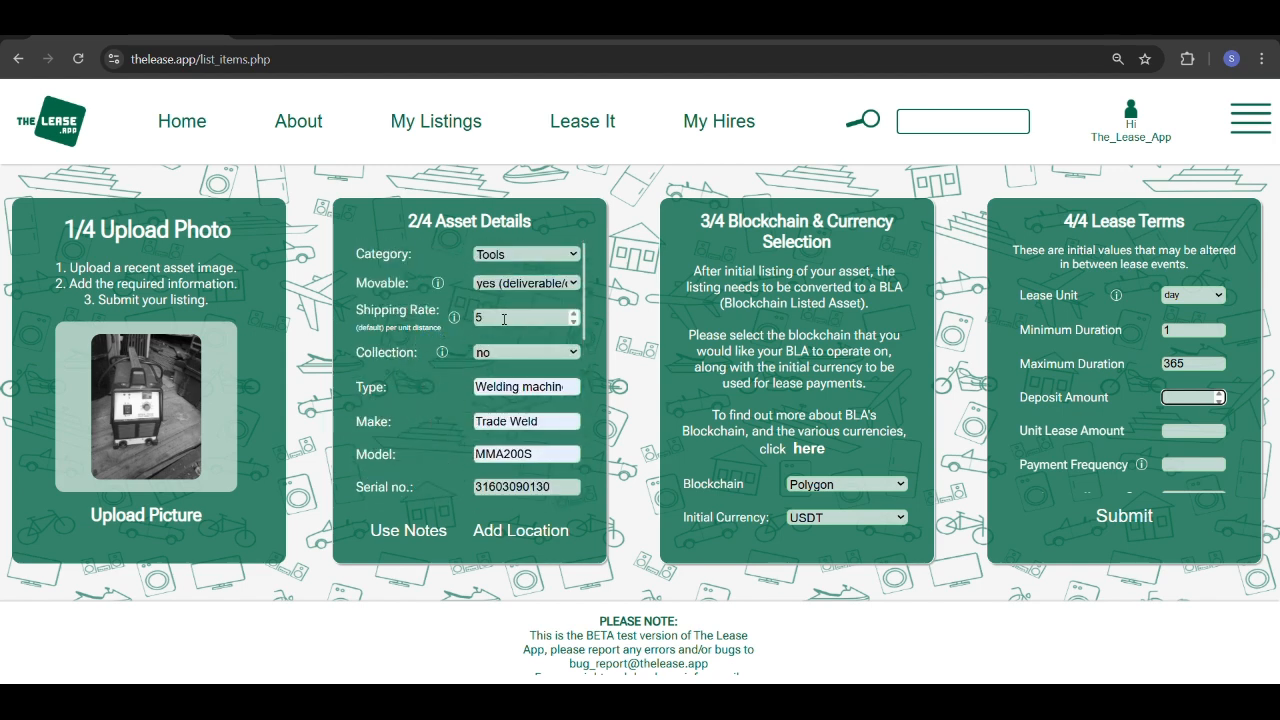
pyautogui.click(817, 518)
pyautogui.click(845, 549)
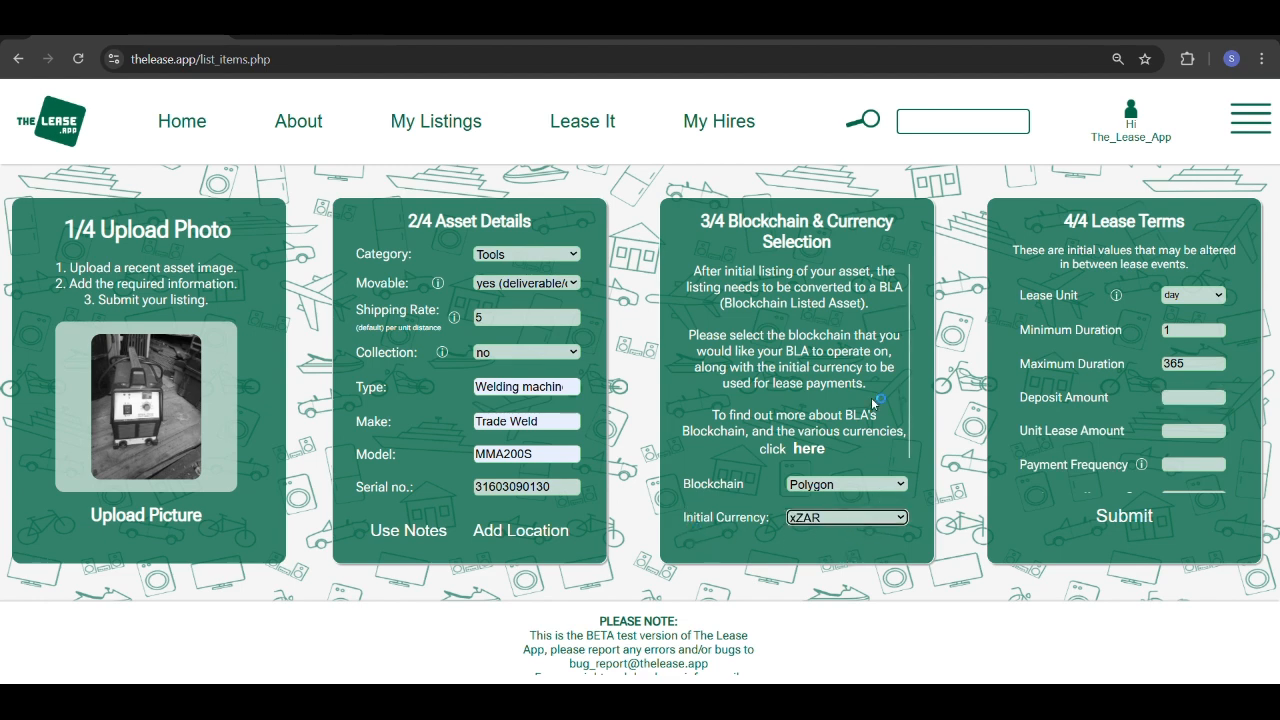
pyautogui.scroll(-5, 544, 403)
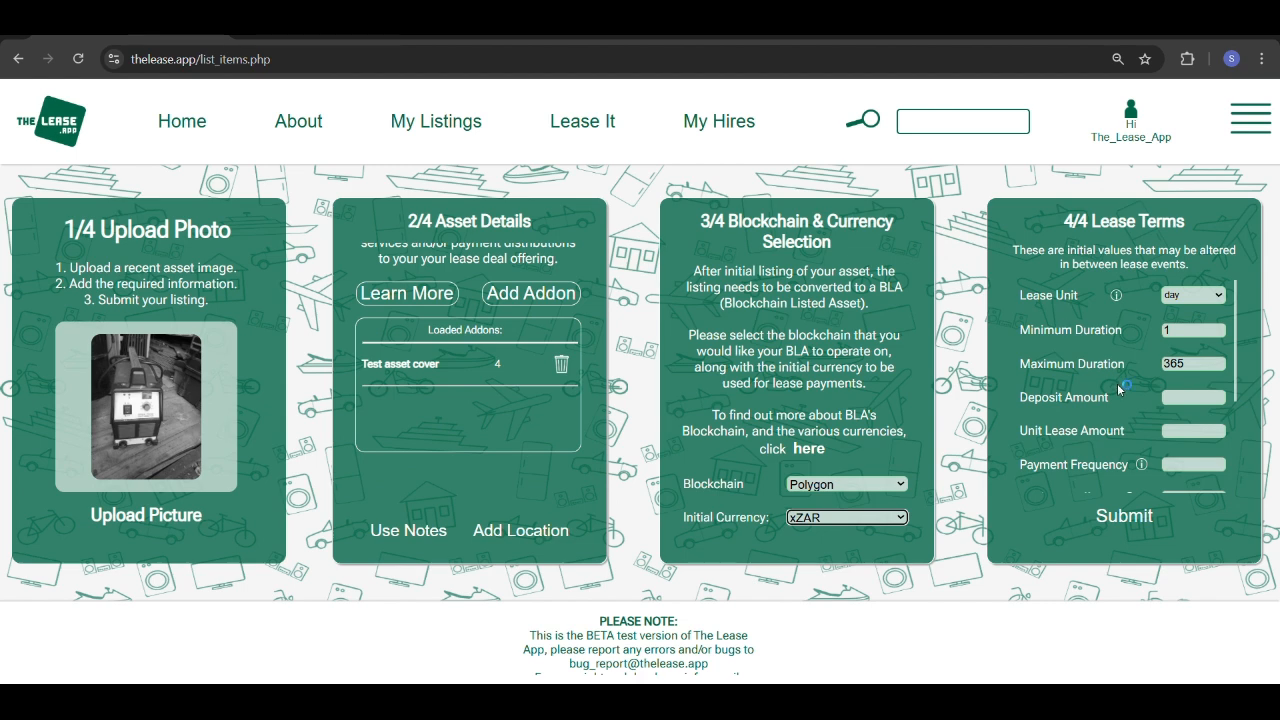
# Step: Set the deposit amount to 1200 and the unit lease amount to 350 in the lease terms
pyautogui.click(1181, 400)
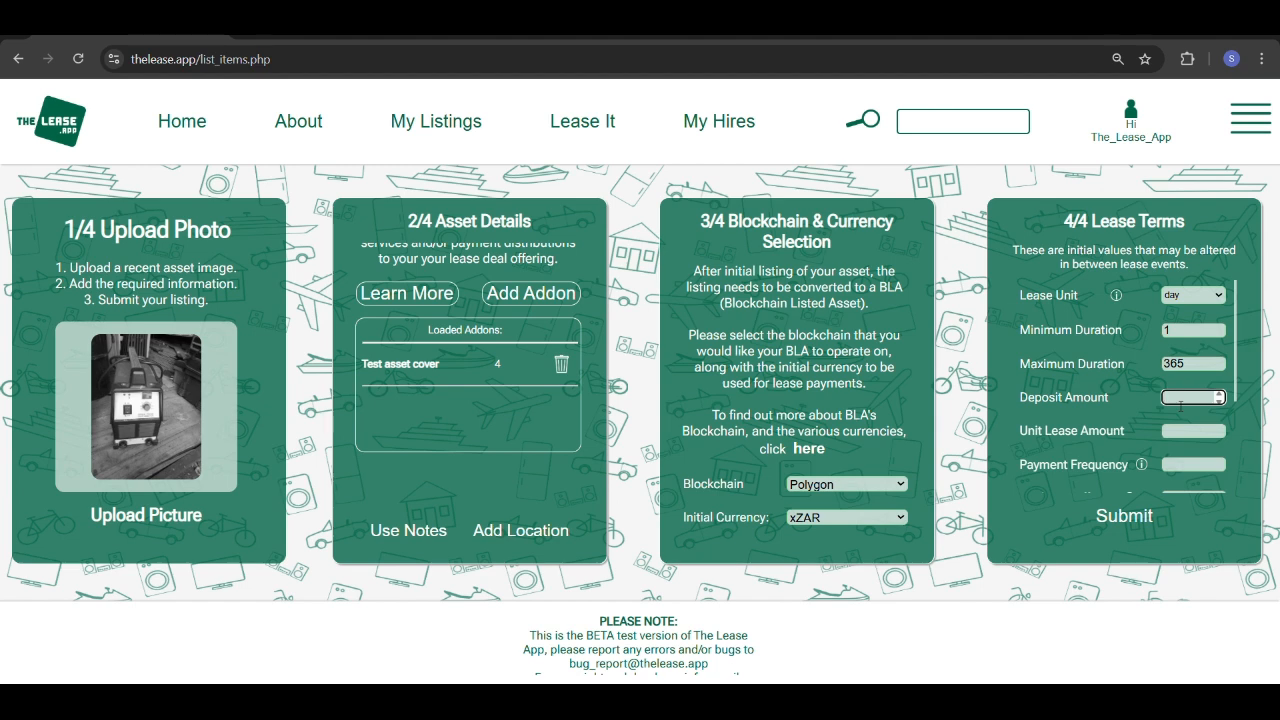
pyautogui.write('1200')
pyautogui.click(1190, 432)
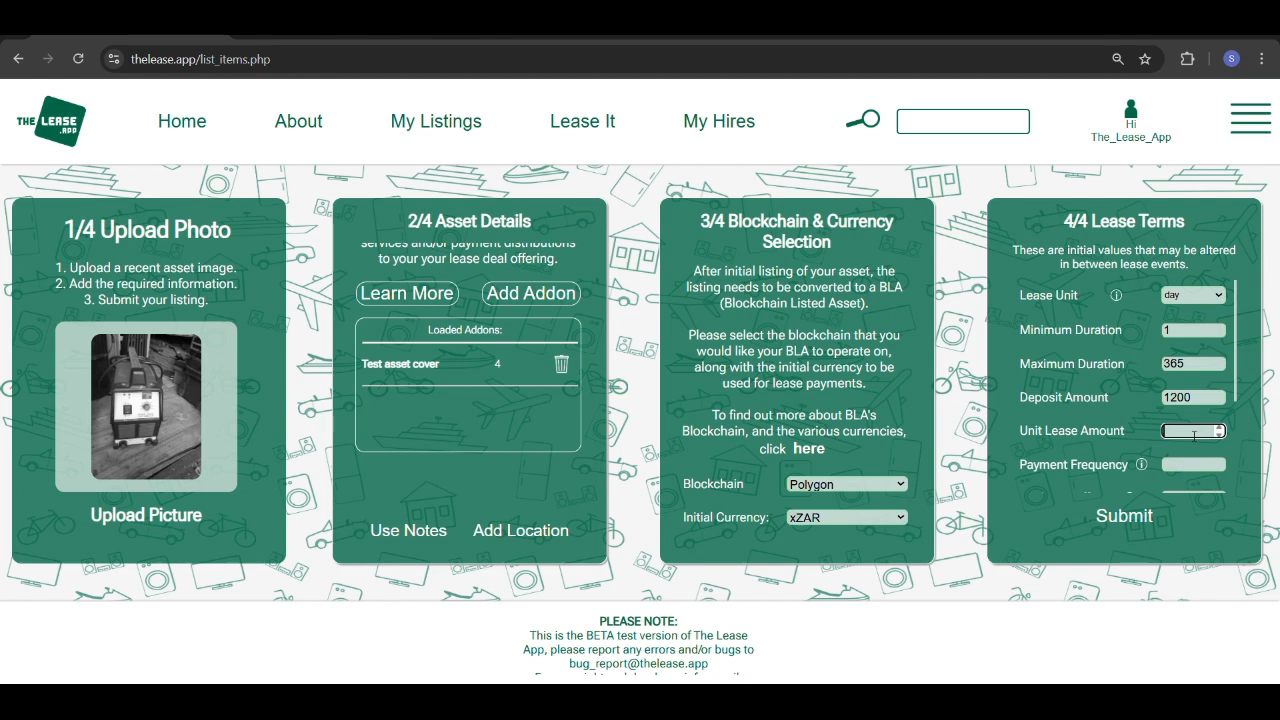
pyautogui.write('350')
pyautogui.click(1101, 430)
pyautogui.scroll(-2, 1065, 448)
pyautogui.click(1073, 447)
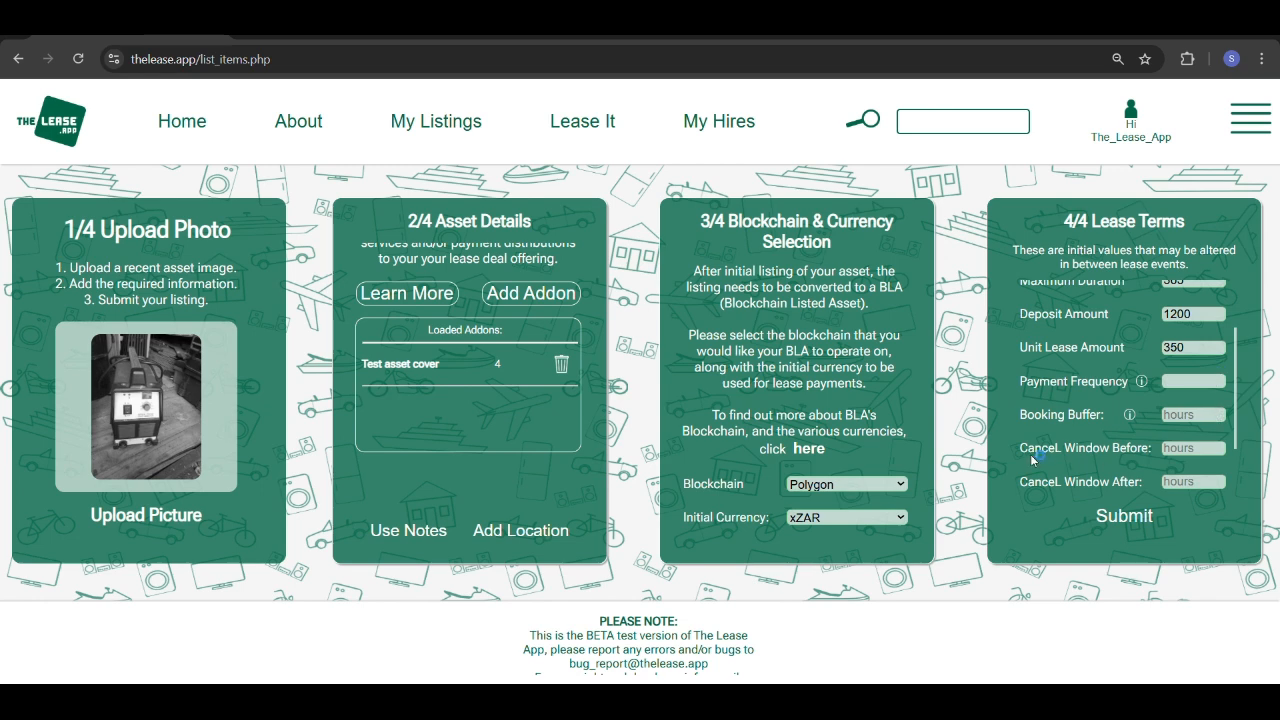
# Step: Check the Payment Frequency explanation and set the payment frequency to 7 lease units
pyautogui.click(1205, 367)
pyautogui.click(1165, 384)
pyautogui.click(1142, 382)
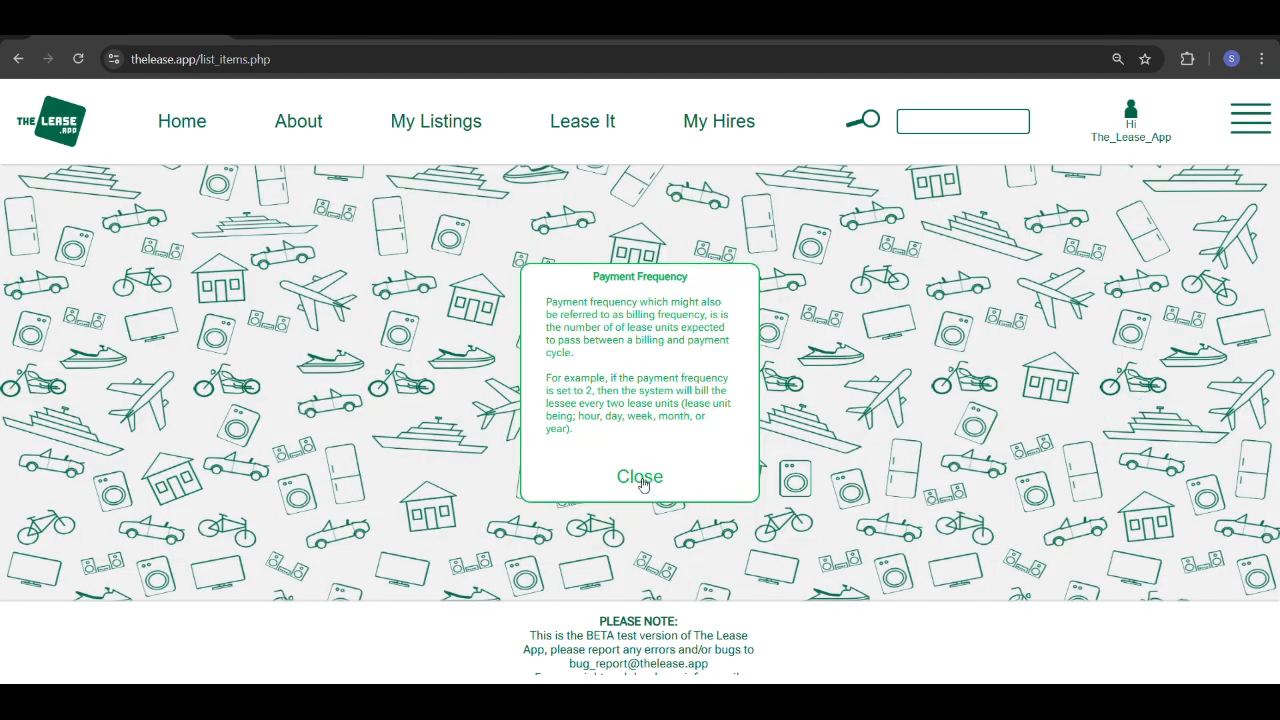
pyautogui.click(640, 479)
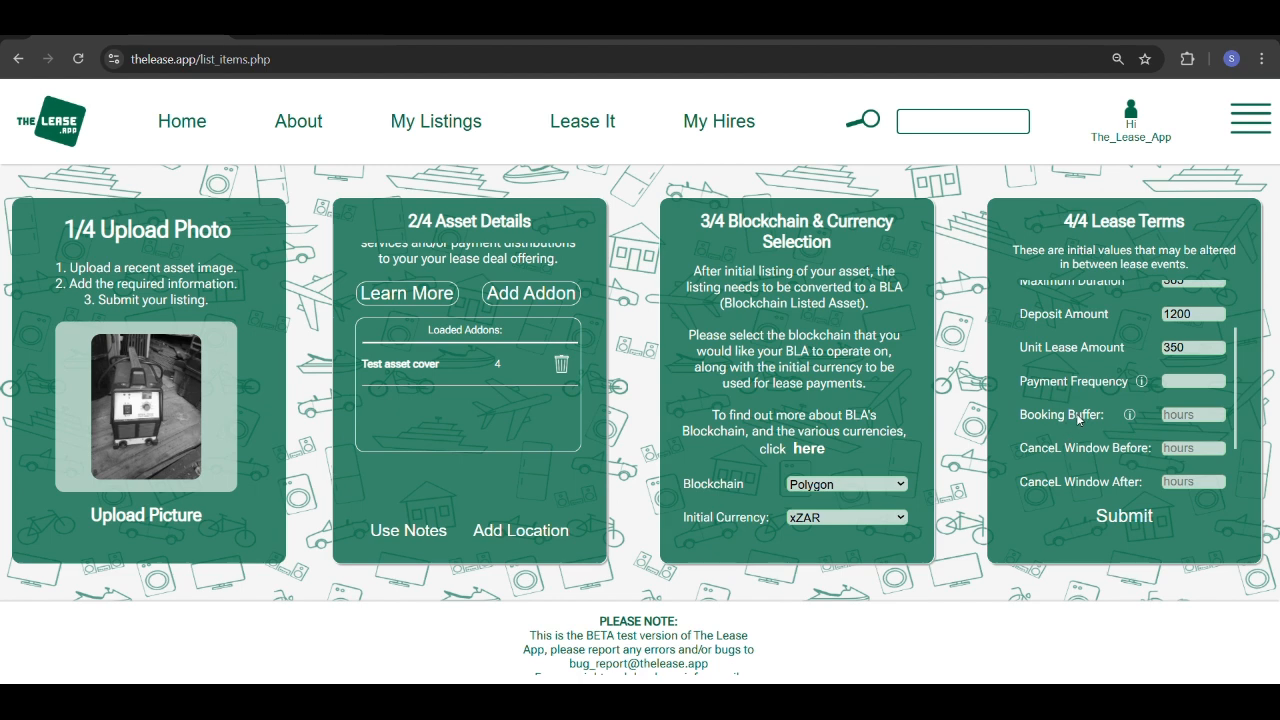
pyautogui.scroll(2, 1100, 430)
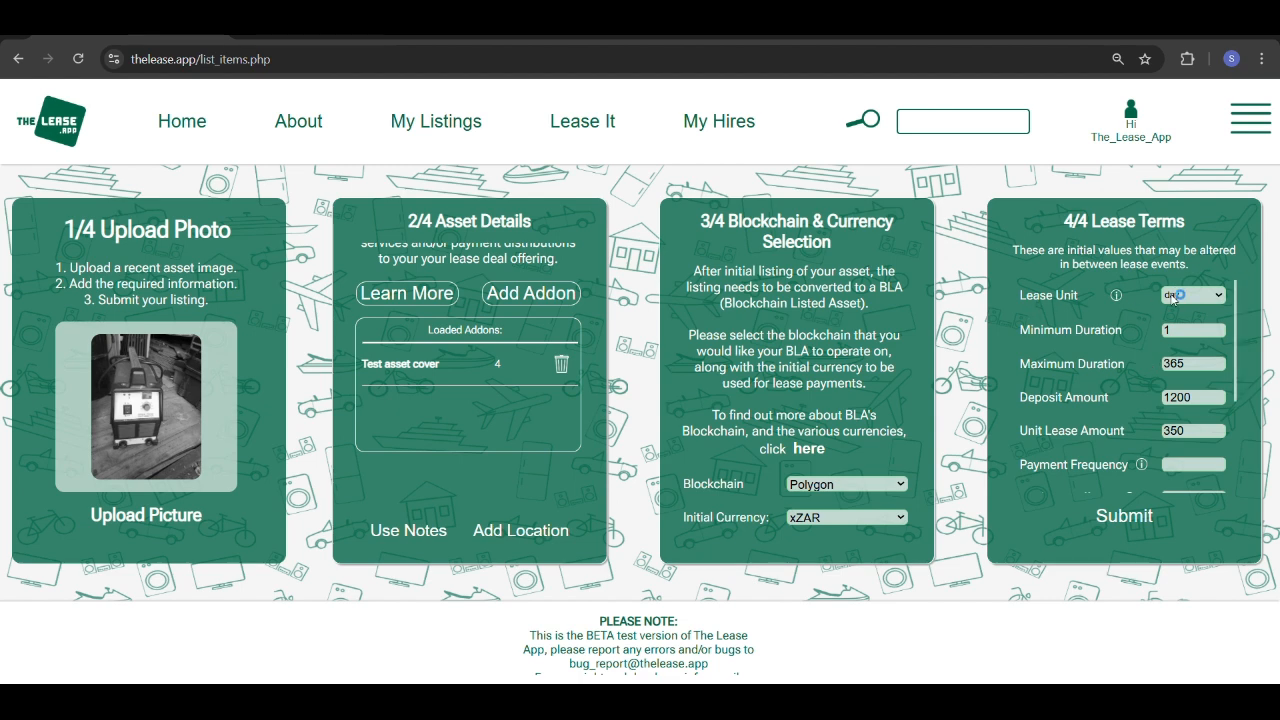
pyautogui.scroll(-2, 1180, 380)
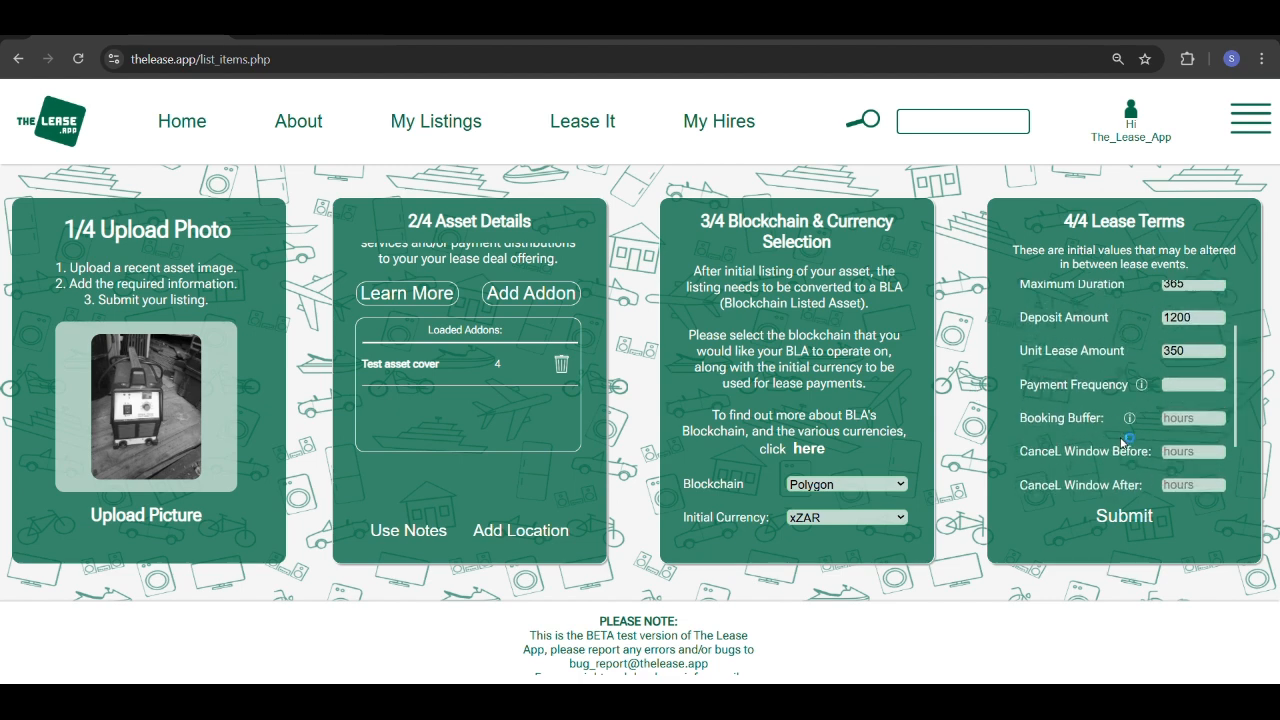
pyautogui.click(1186, 385)
pyautogui.write('2')
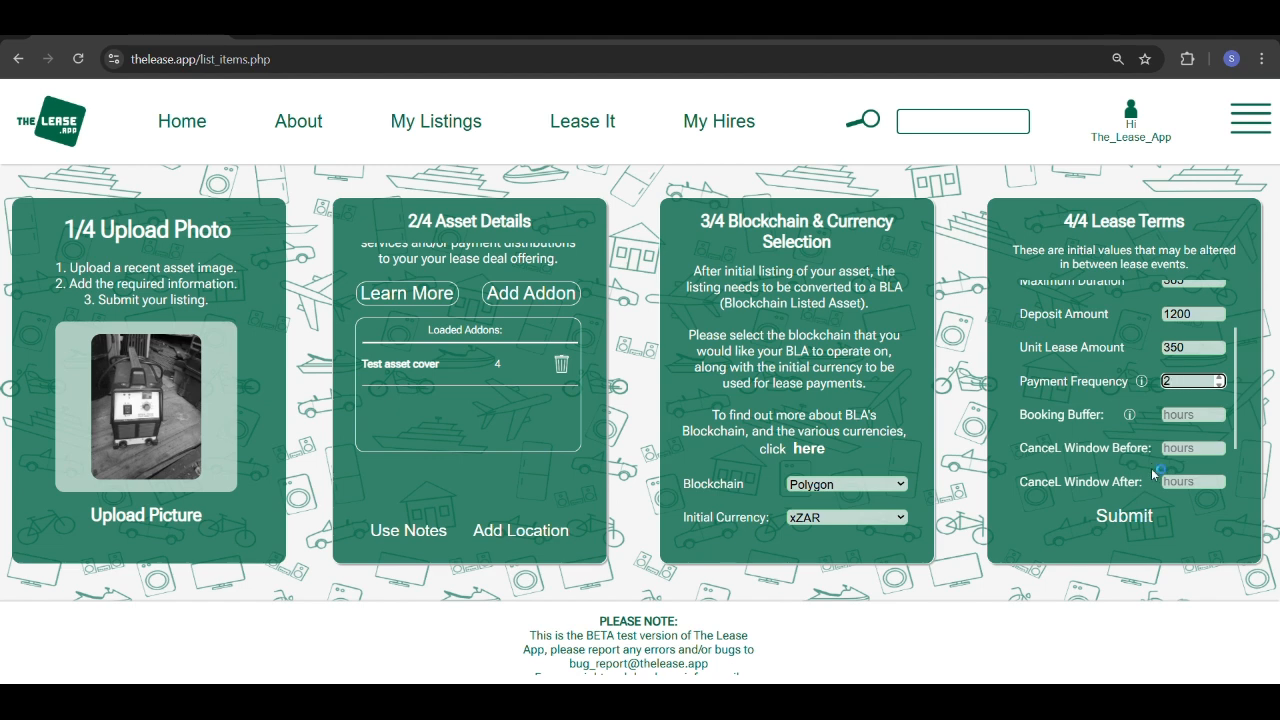
pyautogui.press('BackSpace')
pyautogui.write('7')
pyautogui.click(1046, 363)
pyautogui.click(1045, 363)
pyautogui.click(1045, 363)
pyautogui.click(1045, 363)
pyautogui.click(1045, 363)
pyautogui.click(1045, 363)
pyautogui.click(1045, 363)
pyautogui.click(1045, 364)
pyautogui.click(1045, 364)
pyautogui.click(1045, 362)
pyautogui.click(1045, 362)
pyautogui.click(1045, 362)
pyautogui.click(1044, 362)
pyautogui.click(1044, 365)
pyautogui.click(973, 444)
pyautogui.click(662, 379)
# Step: Set the booking buffer in the lease terms to 24 hours
pyautogui.click(1184, 417)
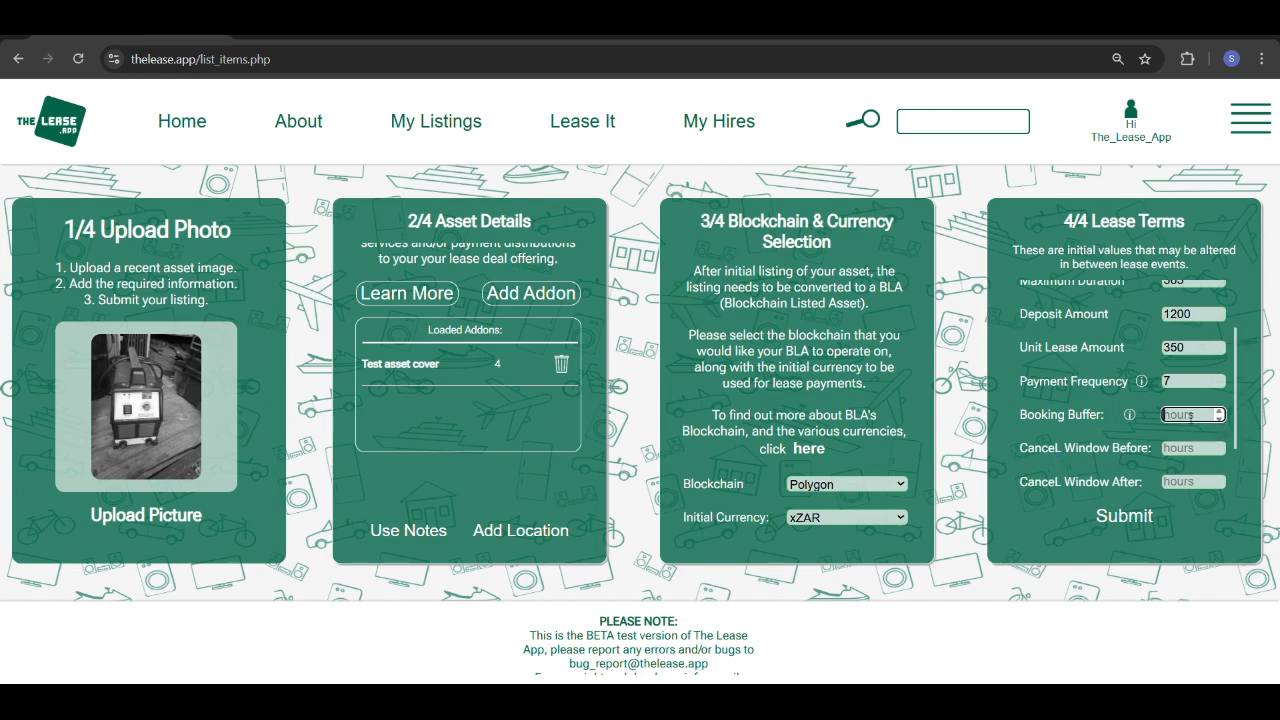
pyautogui.write('24')
pyautogui.click(1062, 459)
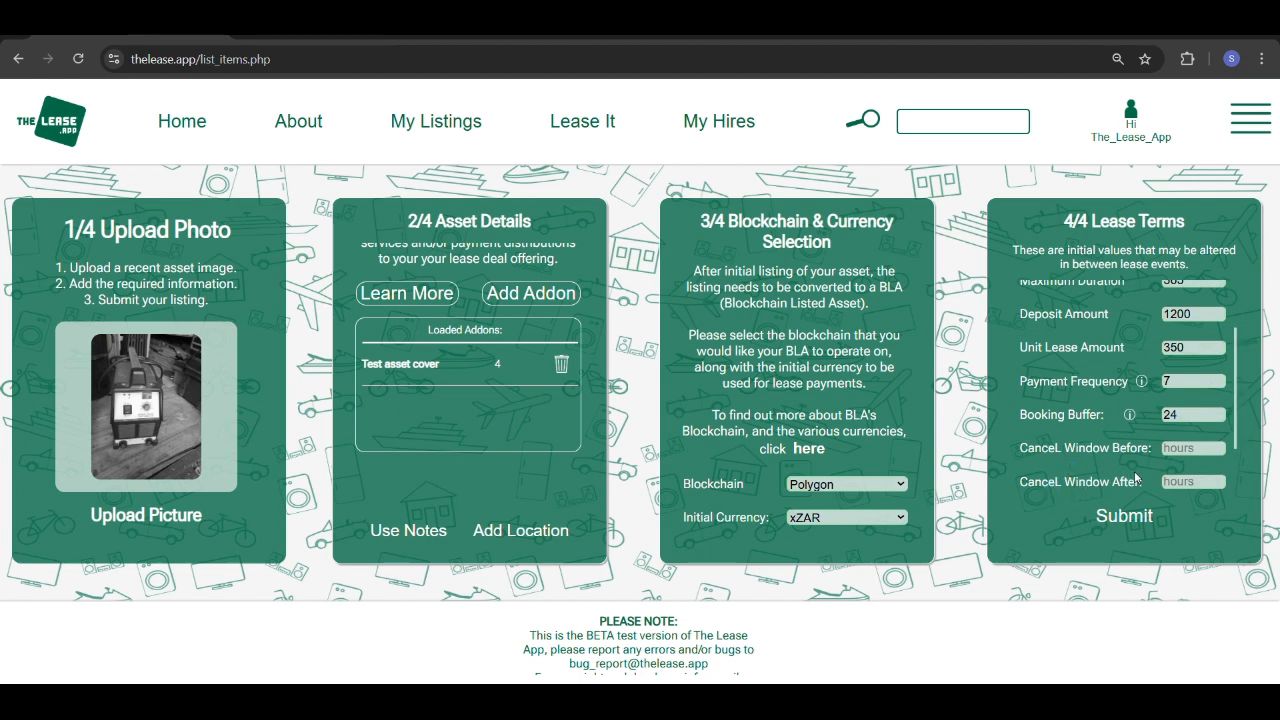
# Step: Set the cancellation windows before and after to 1 hour each
pyautogui.scroll(-2, 1136, 479)
pyautogui.click(1040, 407)
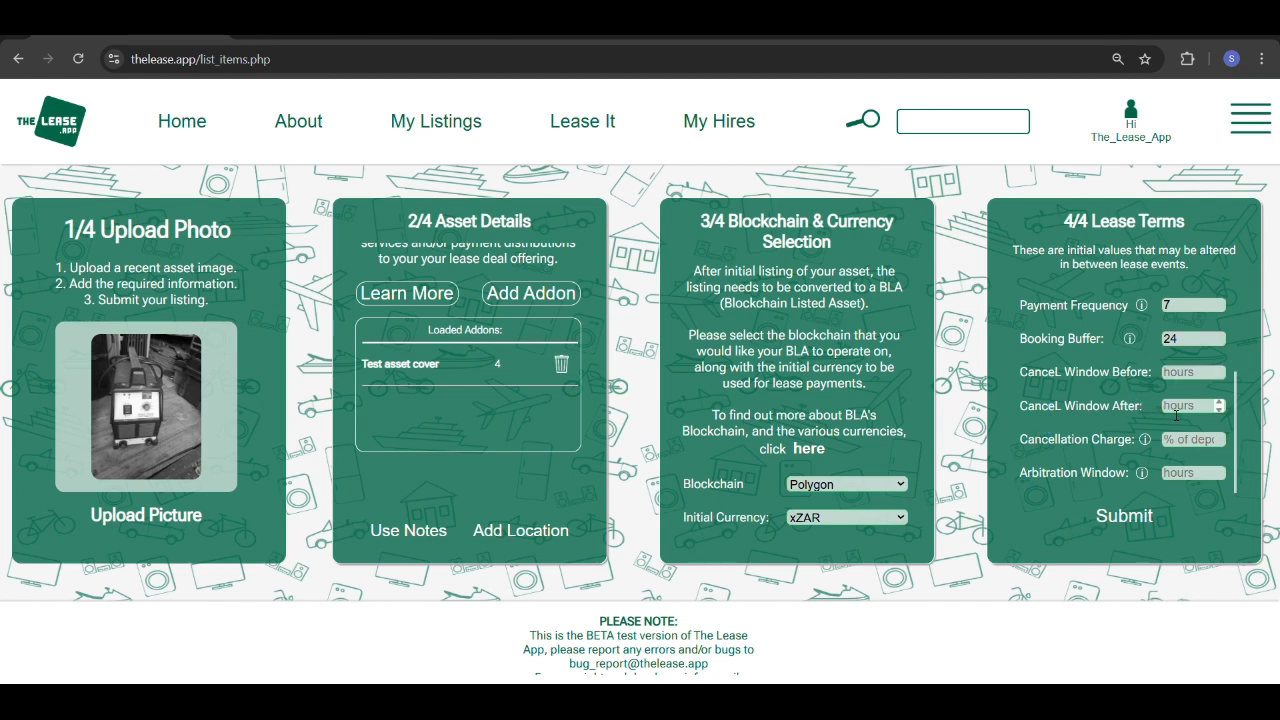
pyautogui.click(1186, 378)
pyautogui.write('1')
pyautogui.click(1187, 406)
pyautogui.write('1')
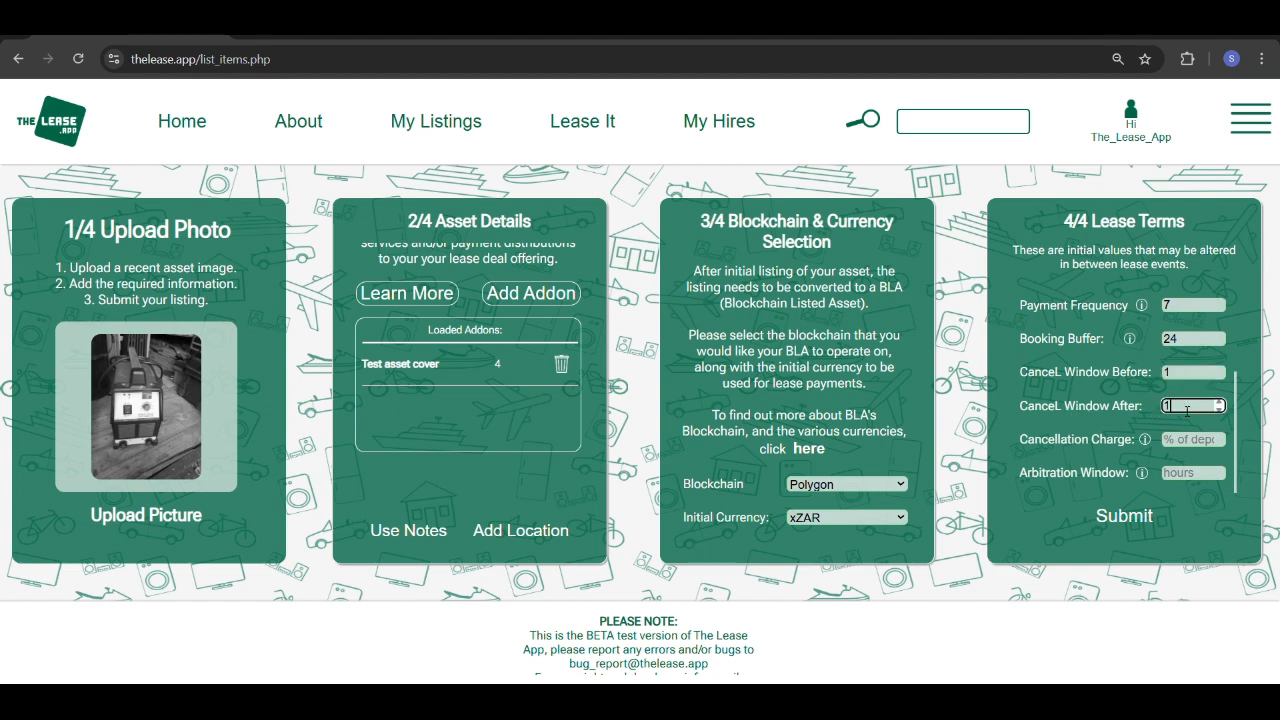
# Step: Set the cancellation charge to 10 percent of the deposit
pyautogui.click(1069, 393)
pyautogui.click(1185, 442)
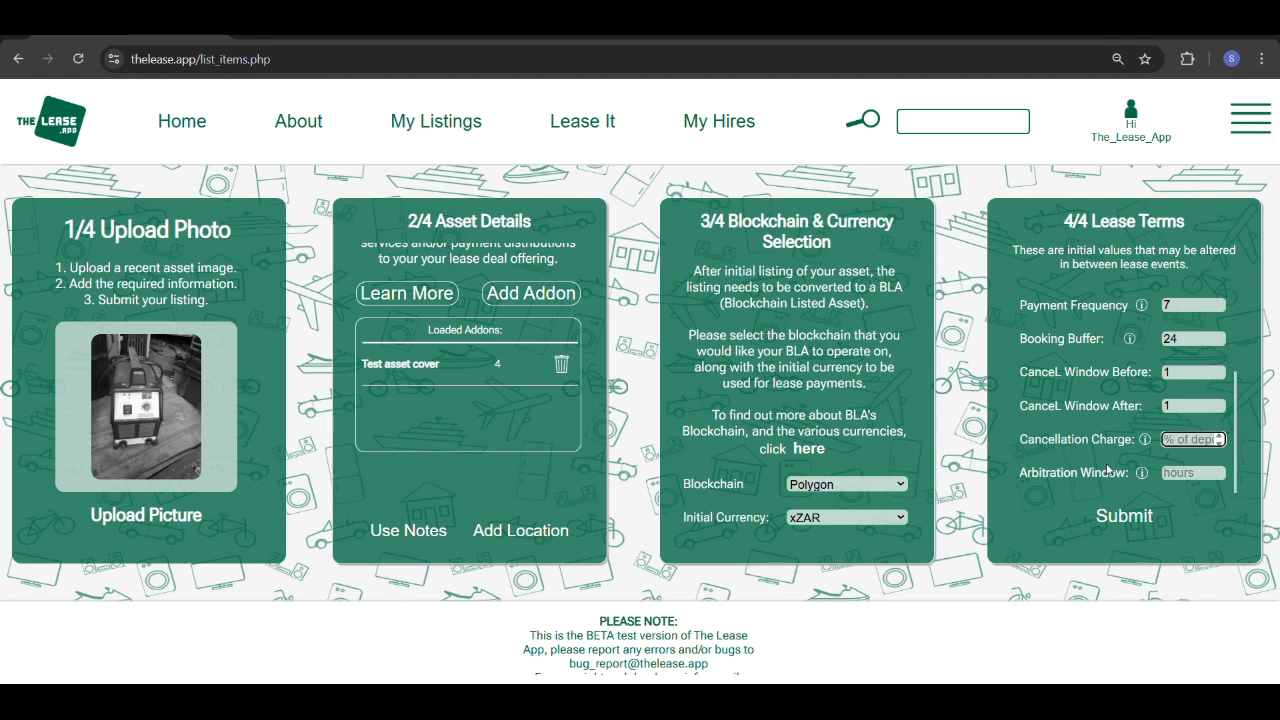
pyautogui.write('10')
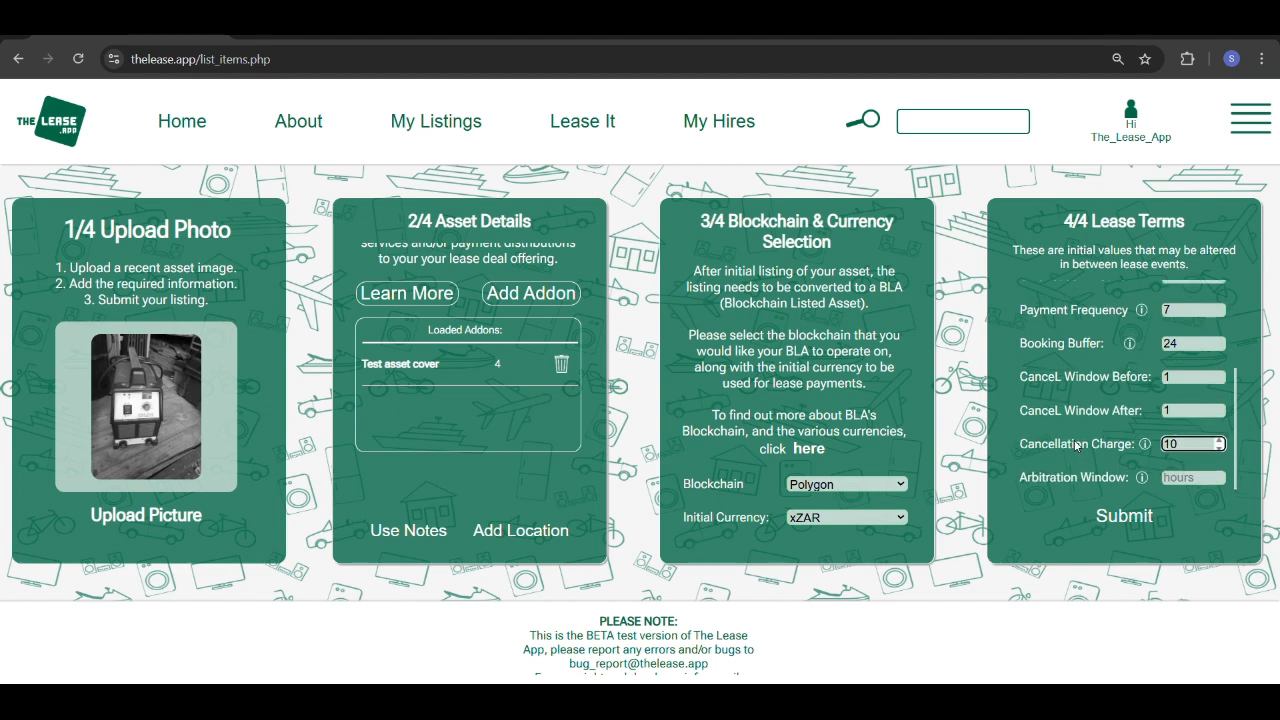
# Step: Set the arbitration window in the lease terms to 24 hours and submit the listing
pyautogui.scroll(3, 1078, 450)
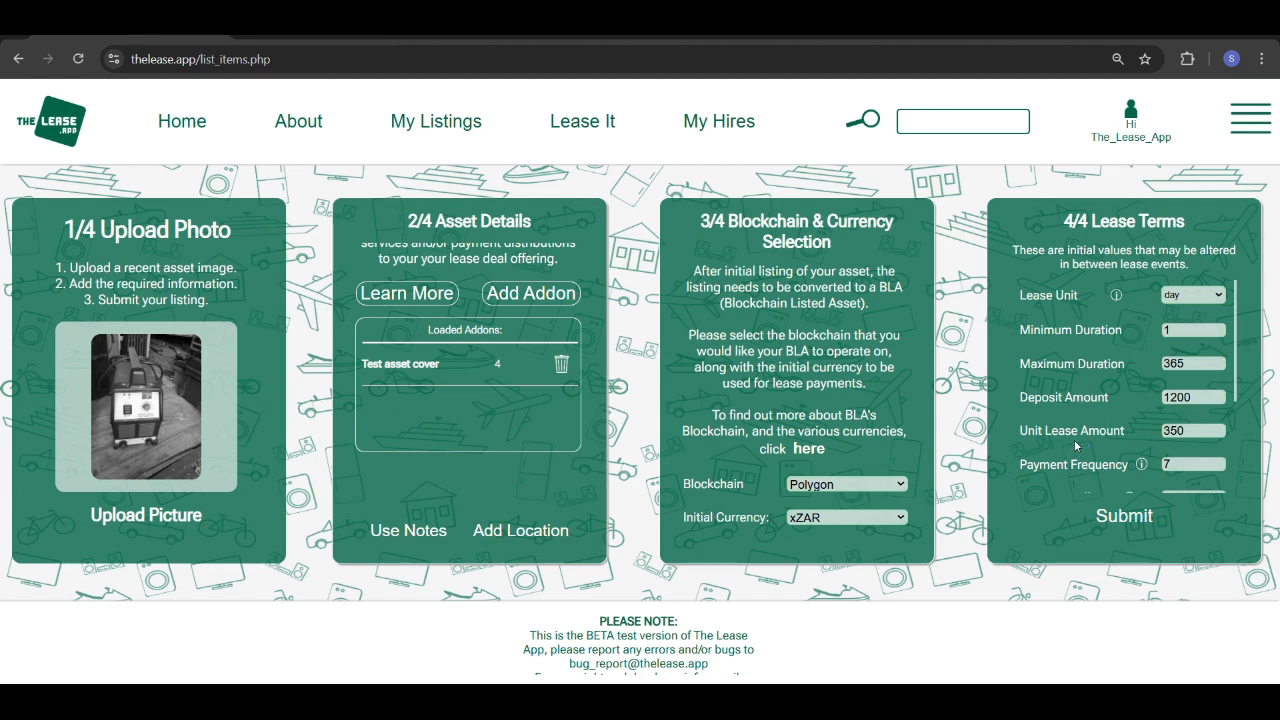
pyautogui.scroll(-3, 1074, 439)
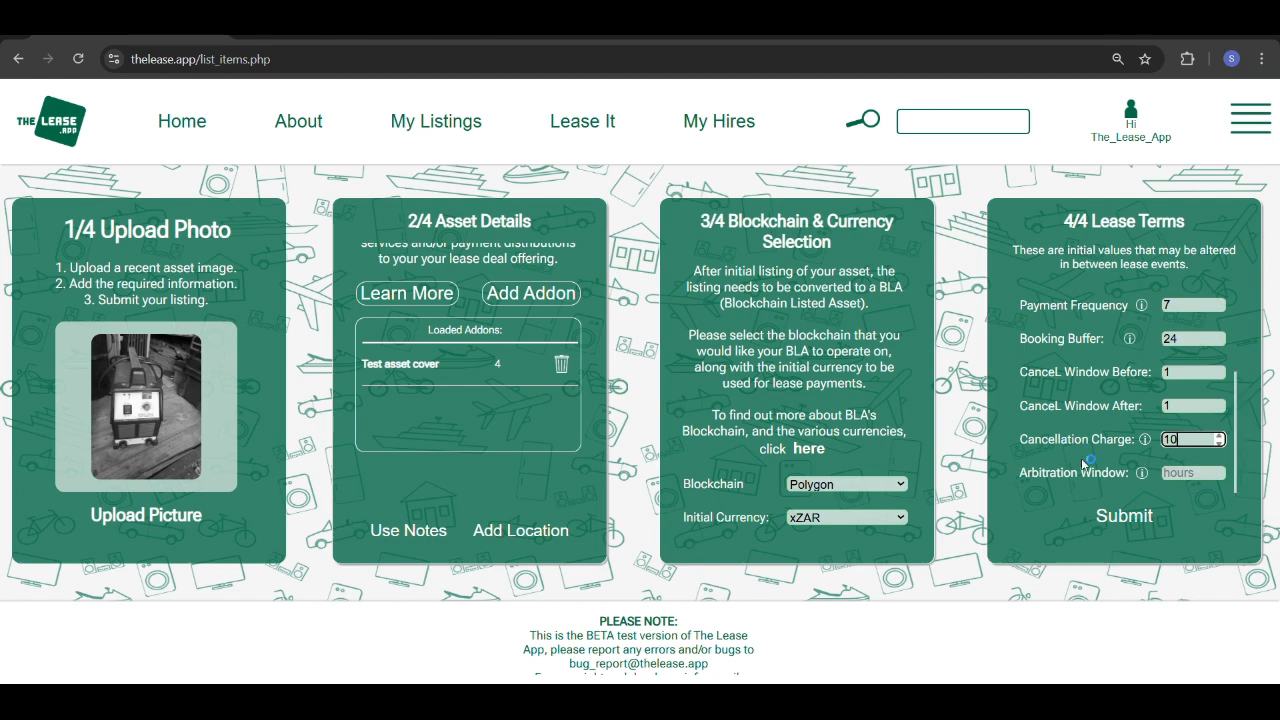
pyautogui.click(1186, 472)
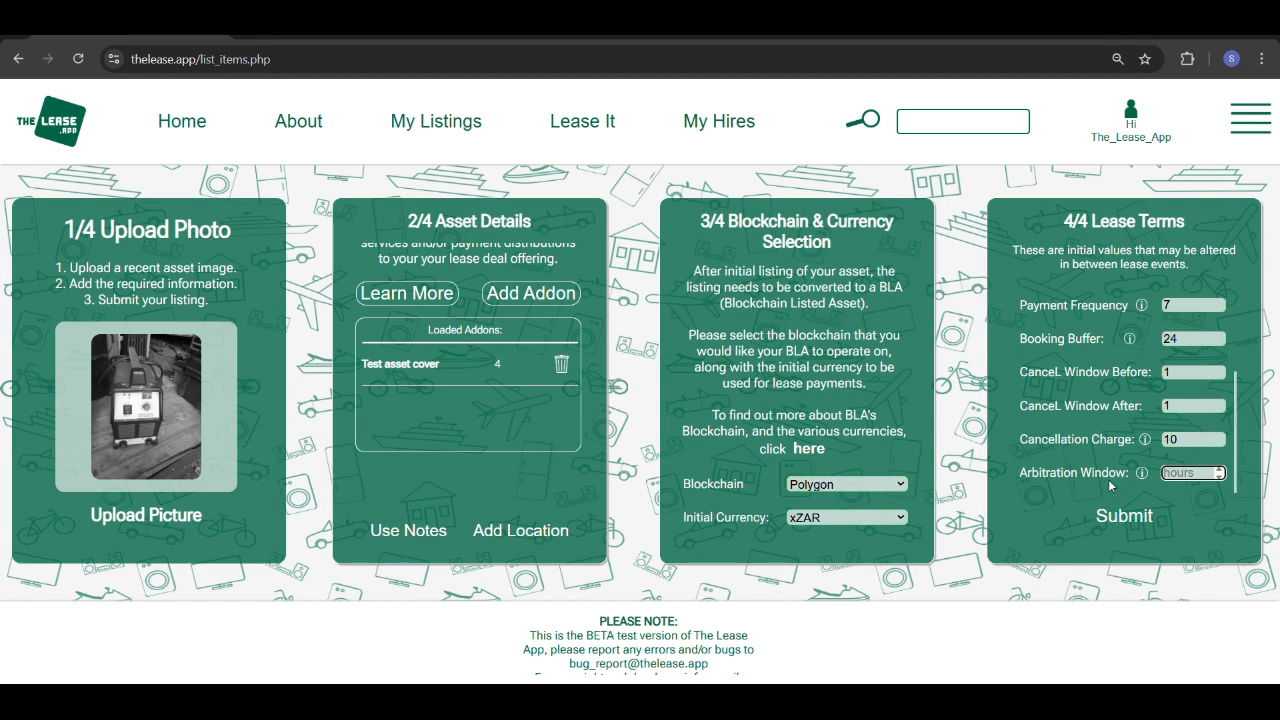
pyautogui.click(1112, 487)
pyautogui.click(1109, 483)
pyautogui.write('24')
pyautogui.click(766, 362)
pyautogui.click(1138, 518)
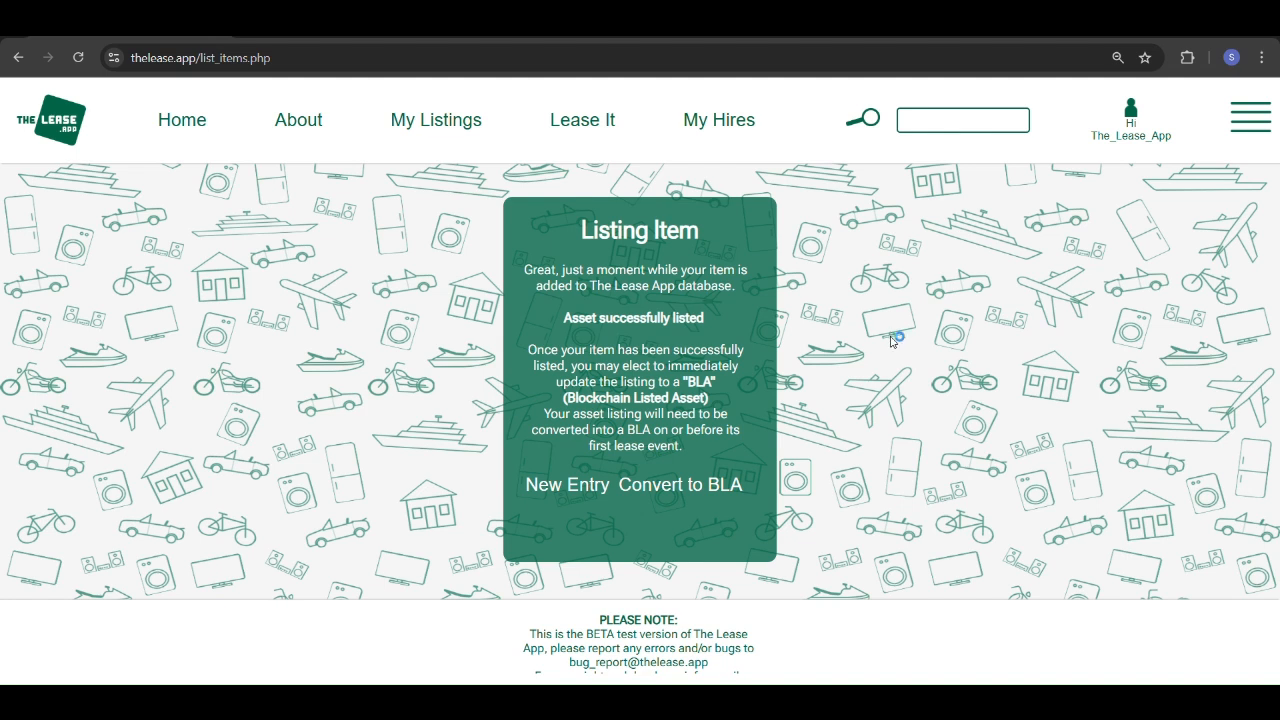
# Step: Open the welding machine asset from My Listings and review its item info and lease info
pyautogui.click(436, 124)
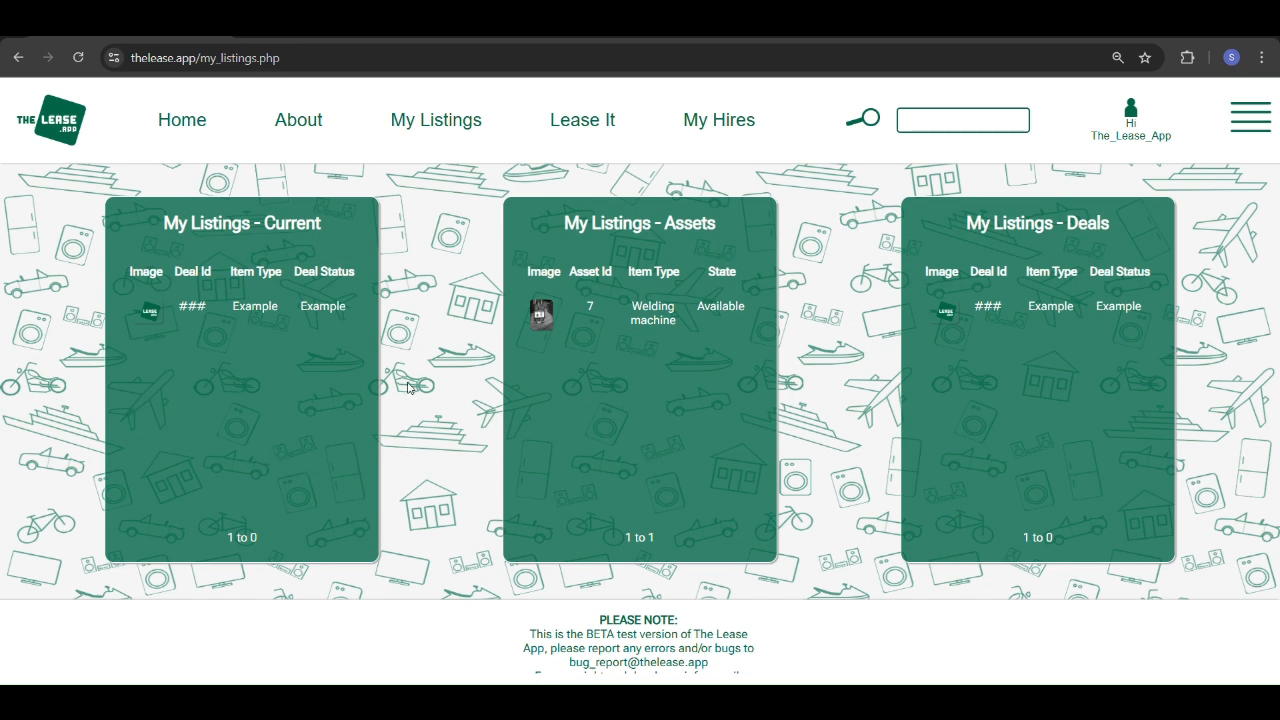
pyautogui.click(541, 316)
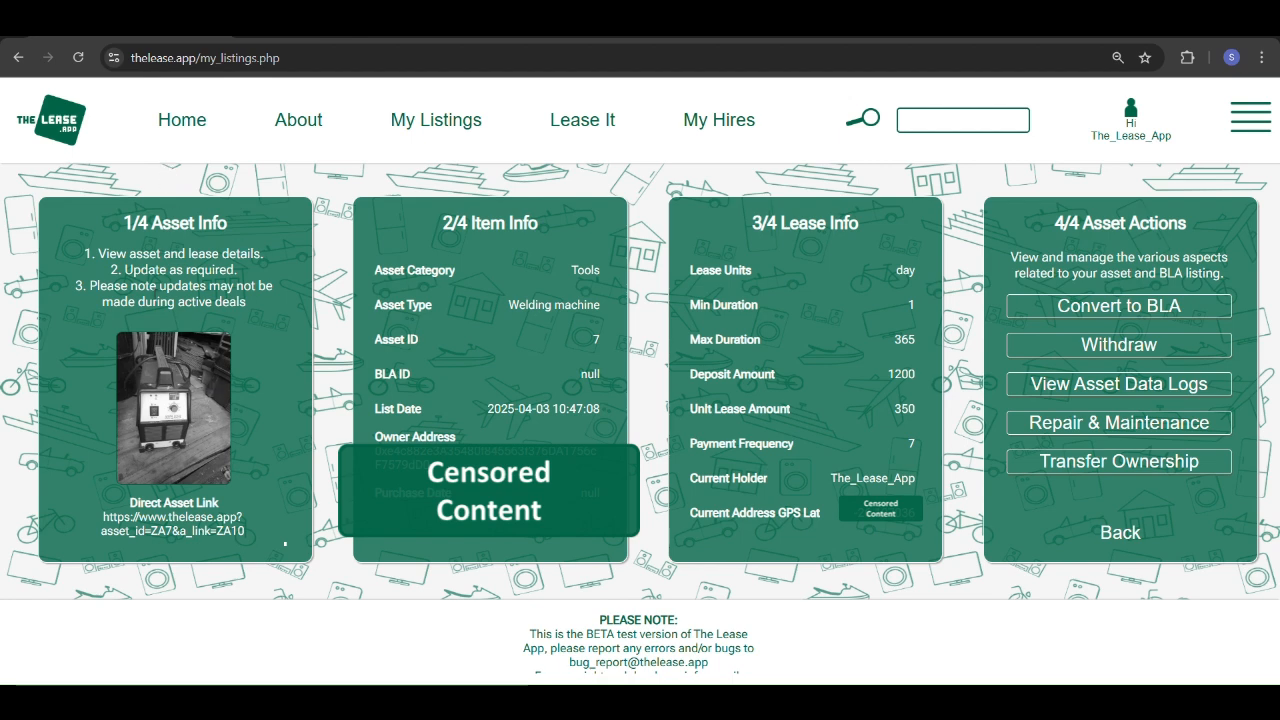
pyautogui.scroll(-5, 488, 329)
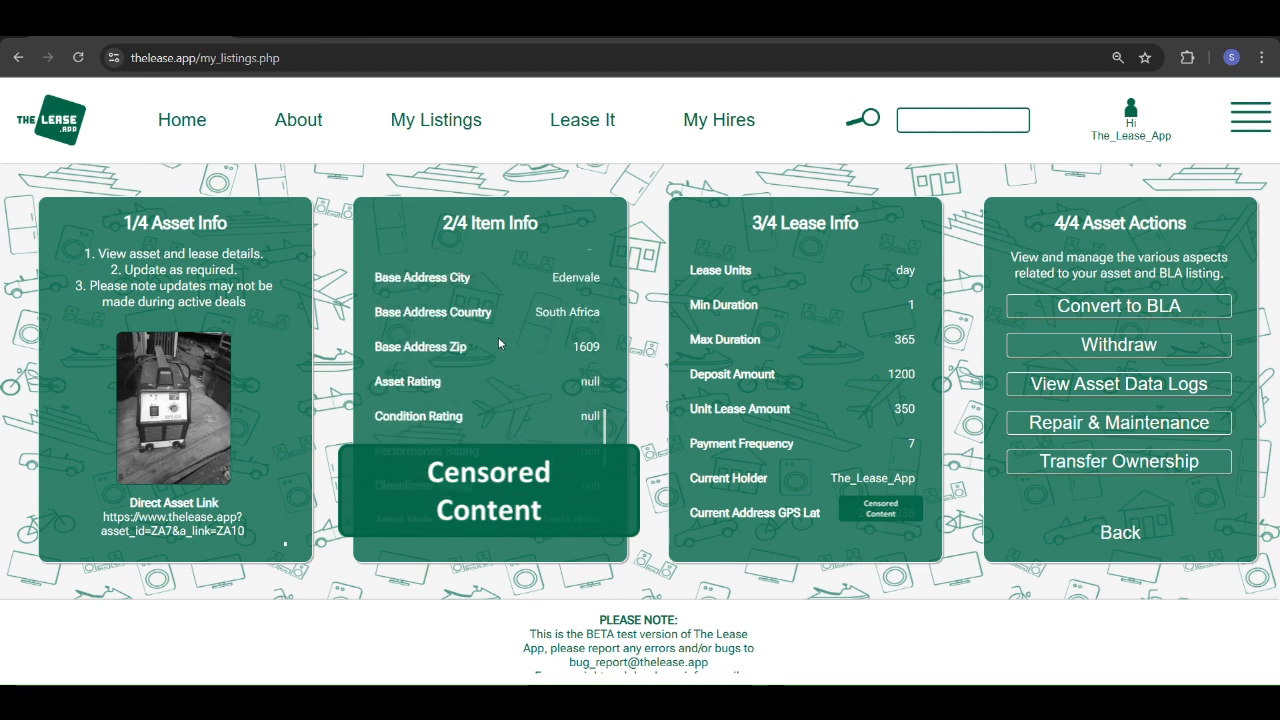
pyautogui.scroll(5, 505, 390)
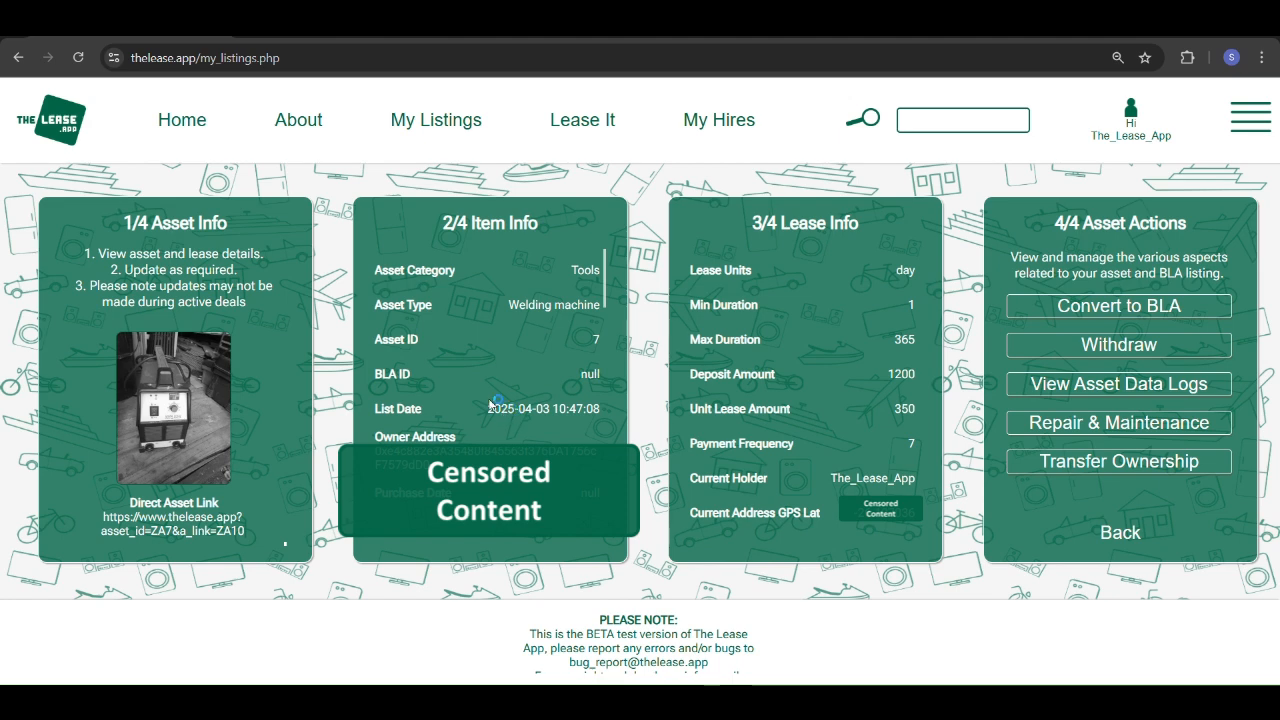
pyautogui.scroll(-4, 850, 310)
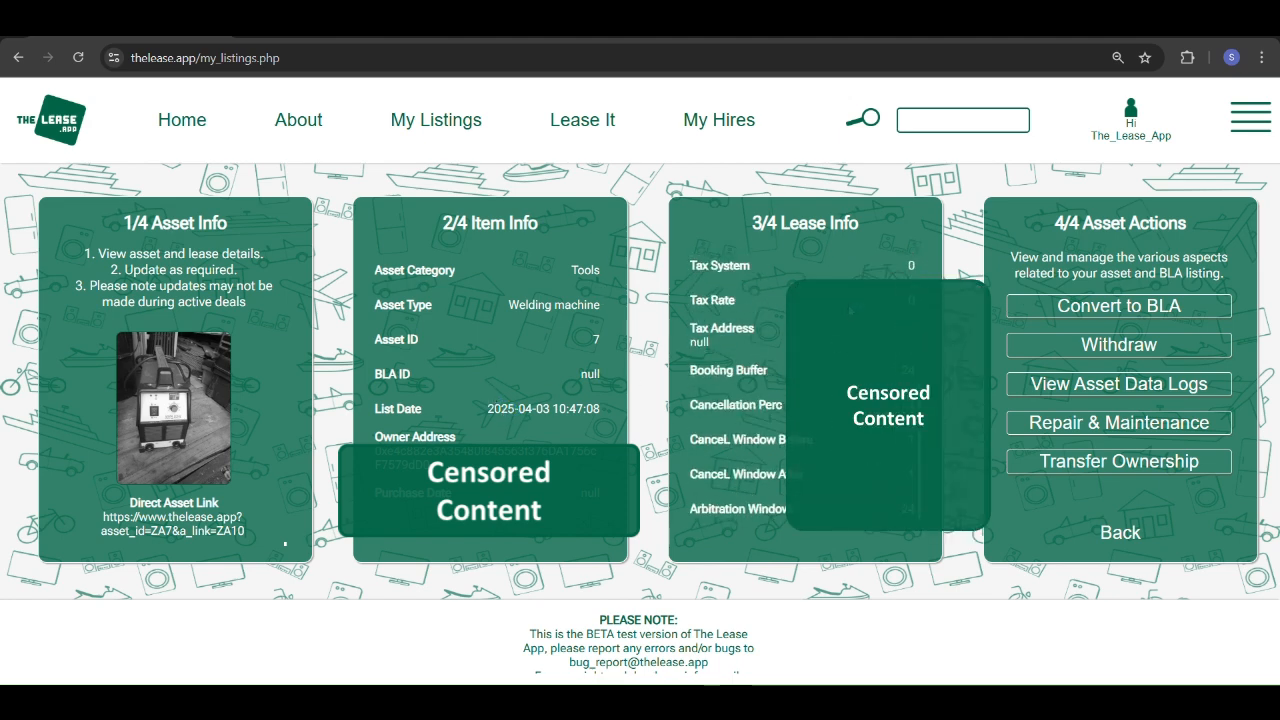
pyautogui.scroll(4, 831, 355)
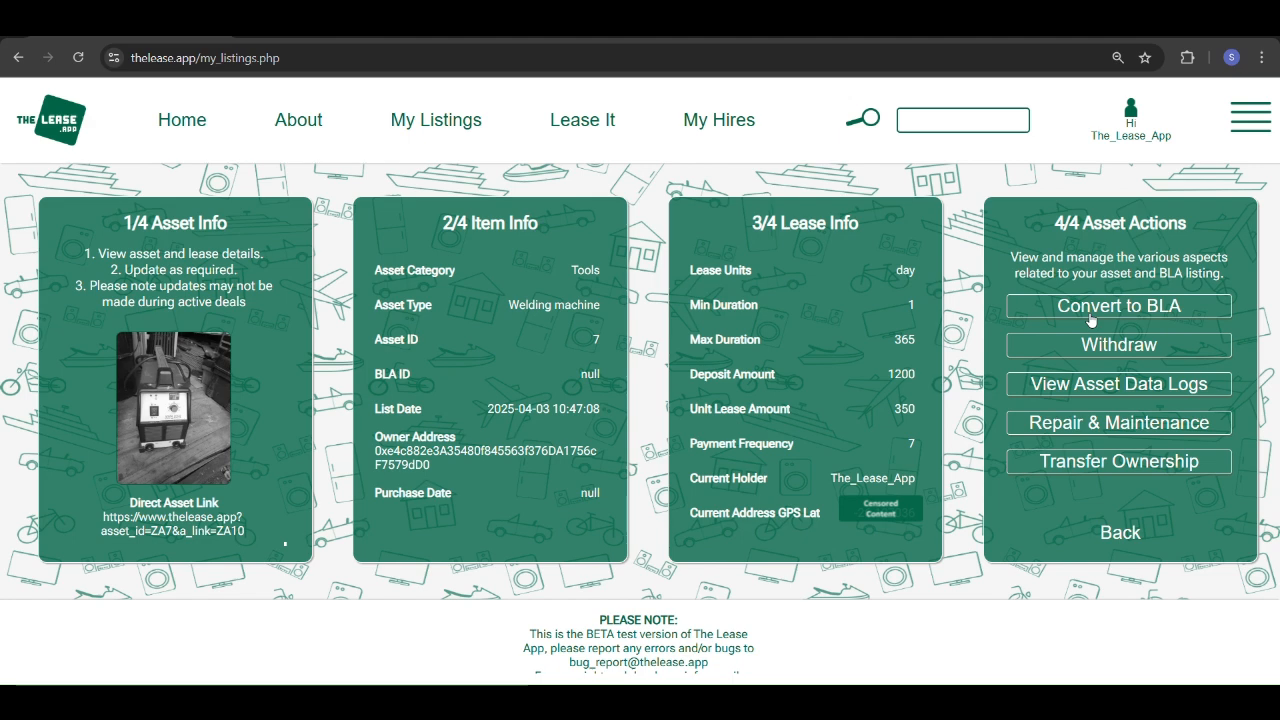
# Step: Try the Withdraw, View Asset Data Logs, Repair & Maintenance and Transfer Ownership actions on the welding machine, dismissing each notice
pyautogui.click(1068, 350)
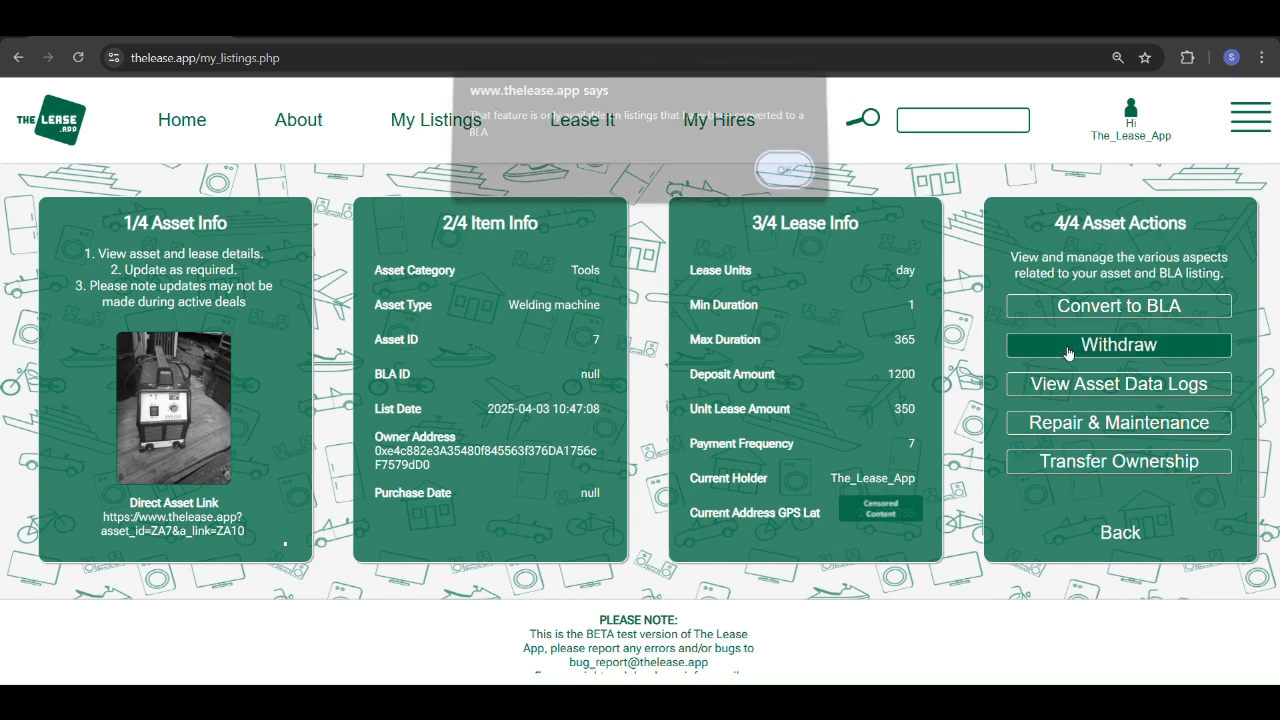
pyautogui.click(783, 182)
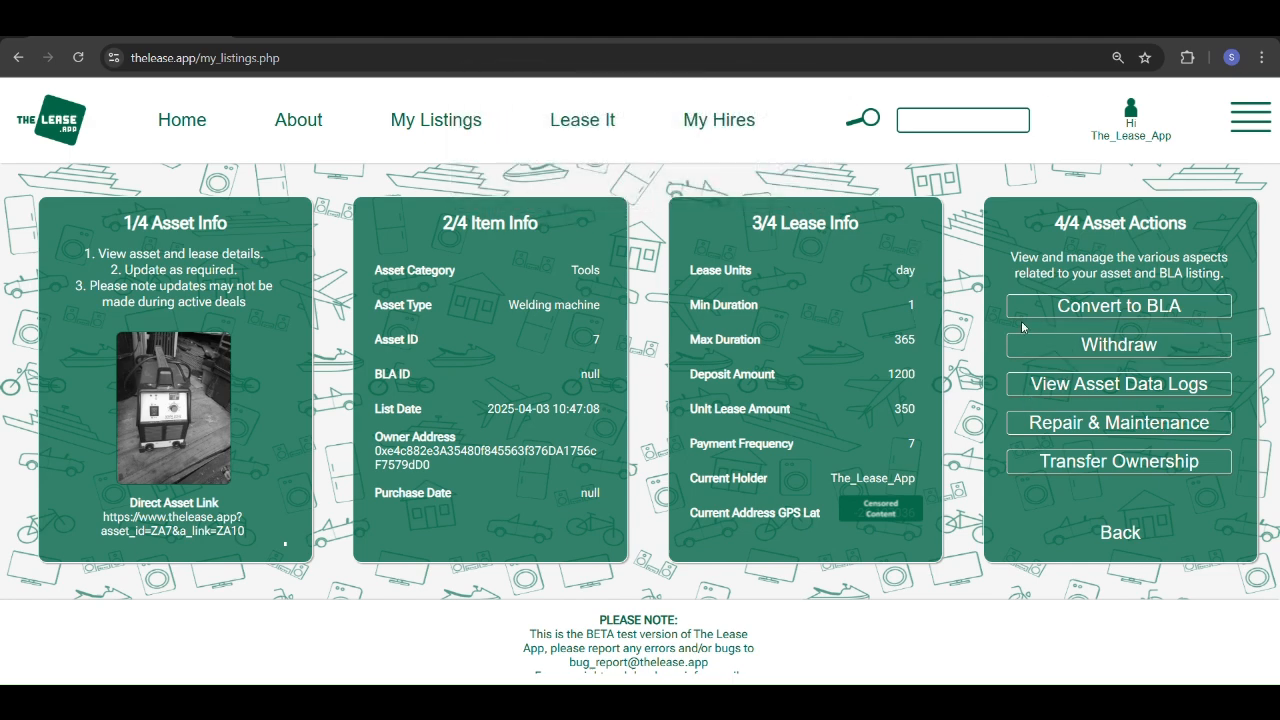
pyautogui.click(1093, 391)
pyautogui.click(783, 184)
pyautogui.click(1080, 425)
pyautogui.click(774, 179)
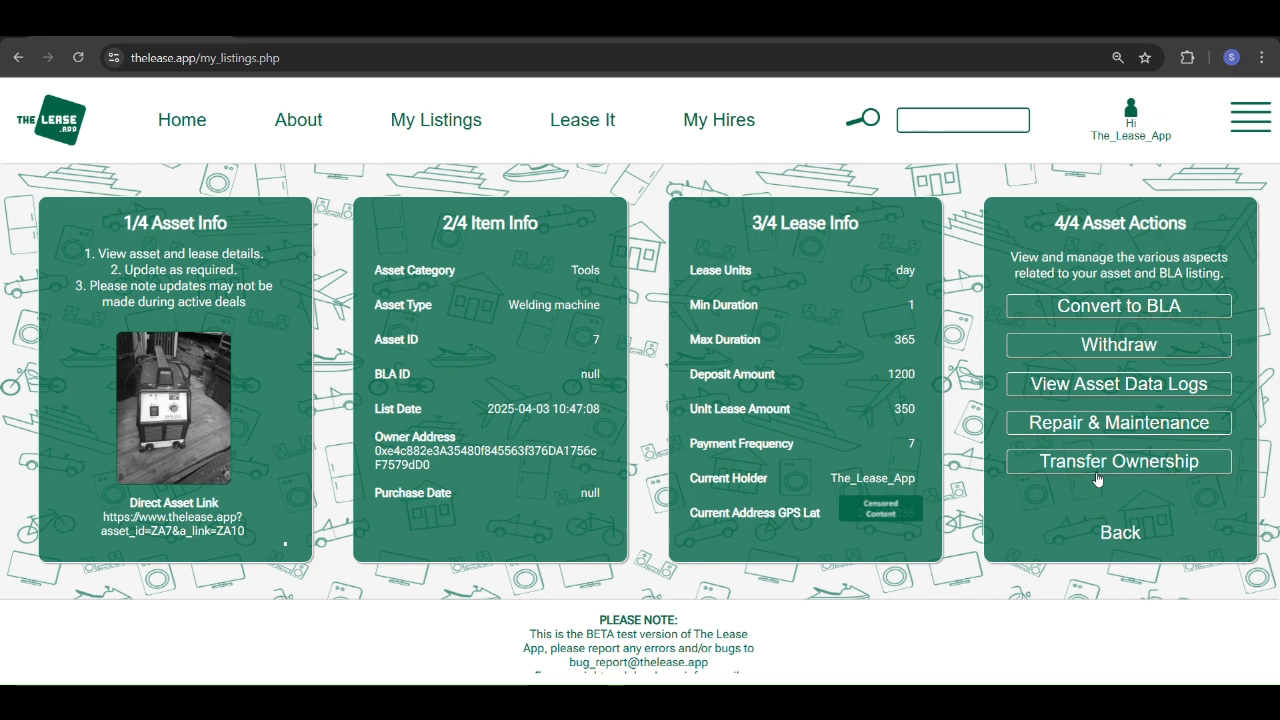
pyautogui.click(1163, 465)
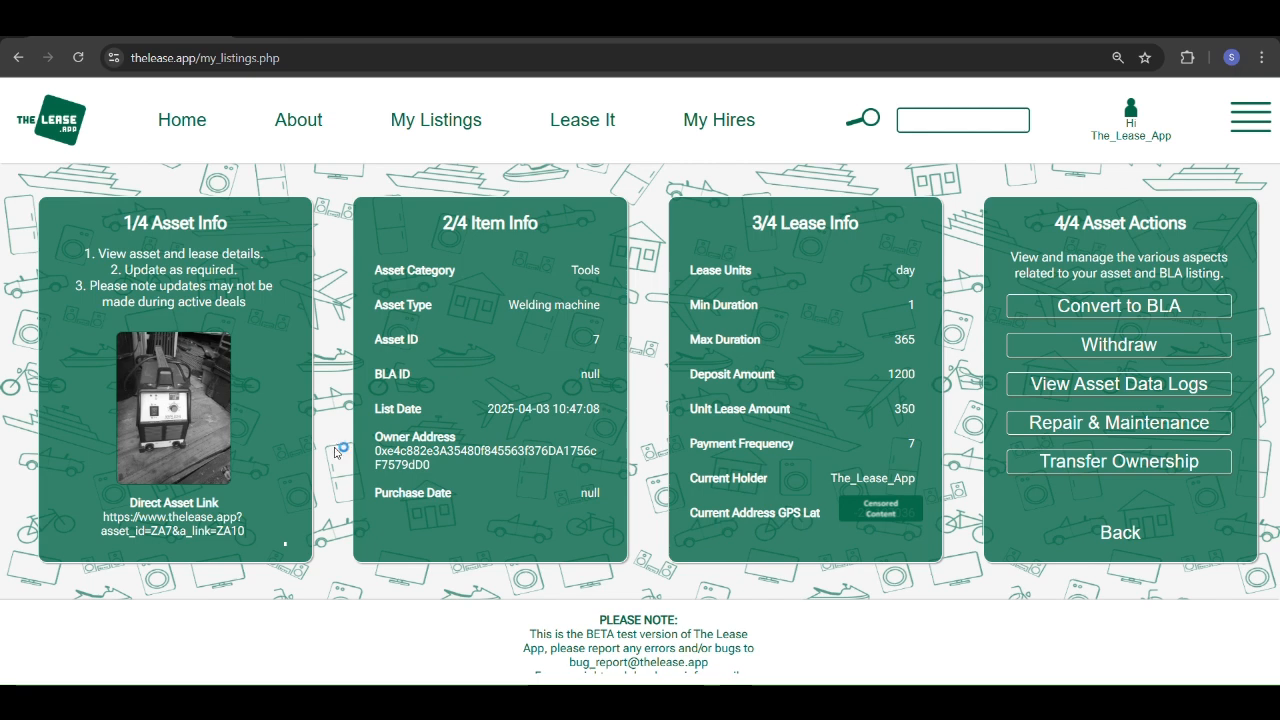
# Step: Examine the welding machine's direct asset link and its item info, including the blockchain and currency entries
pyautogui.moveTo(165, 532); pyautogui.dragTo(151, 533)
pyautogui.click(151, 533)
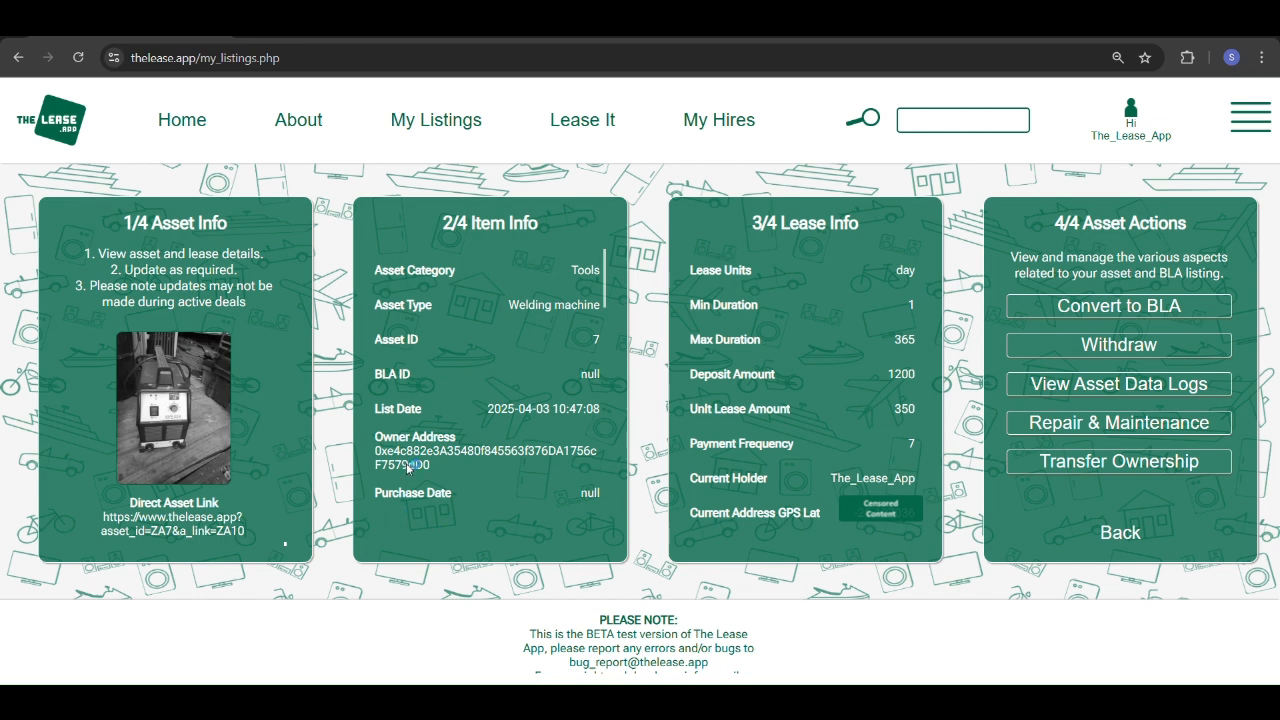
pyautogui.scroll(-2, 441, 360)
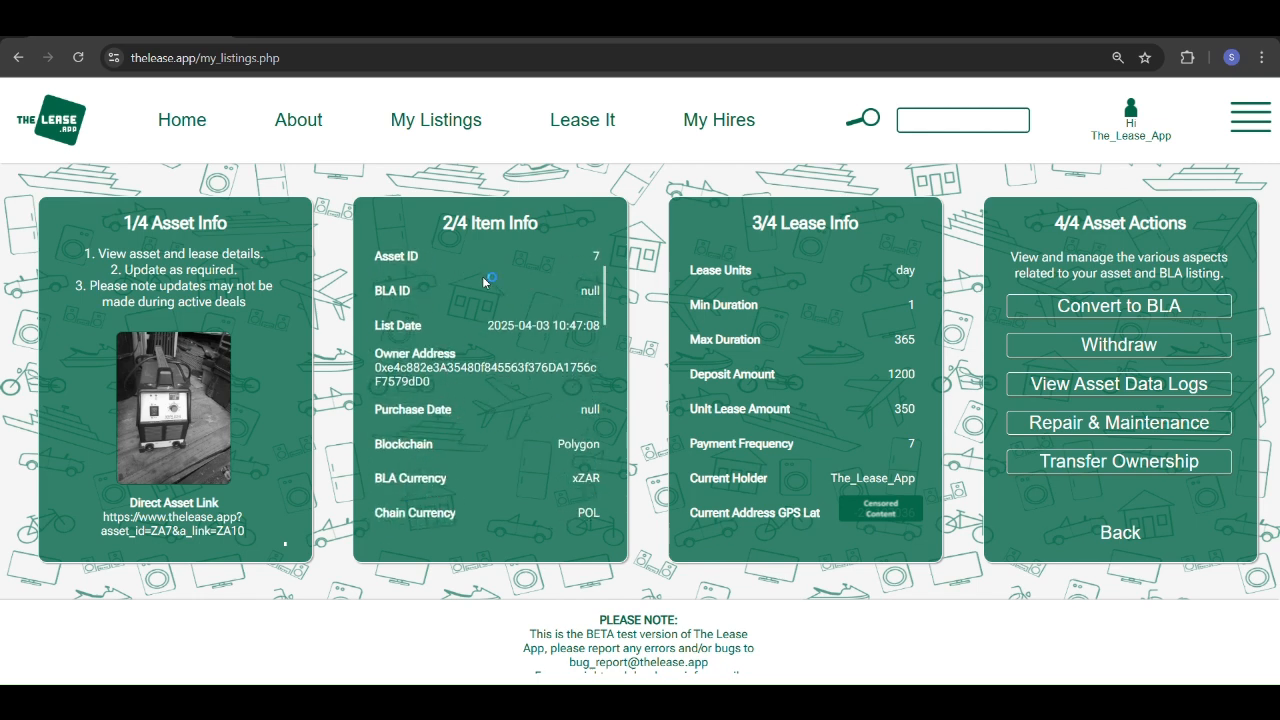
pyautogui.scroll(-3, 482, 276)
pyautogui.scroll(3, 430, 340)
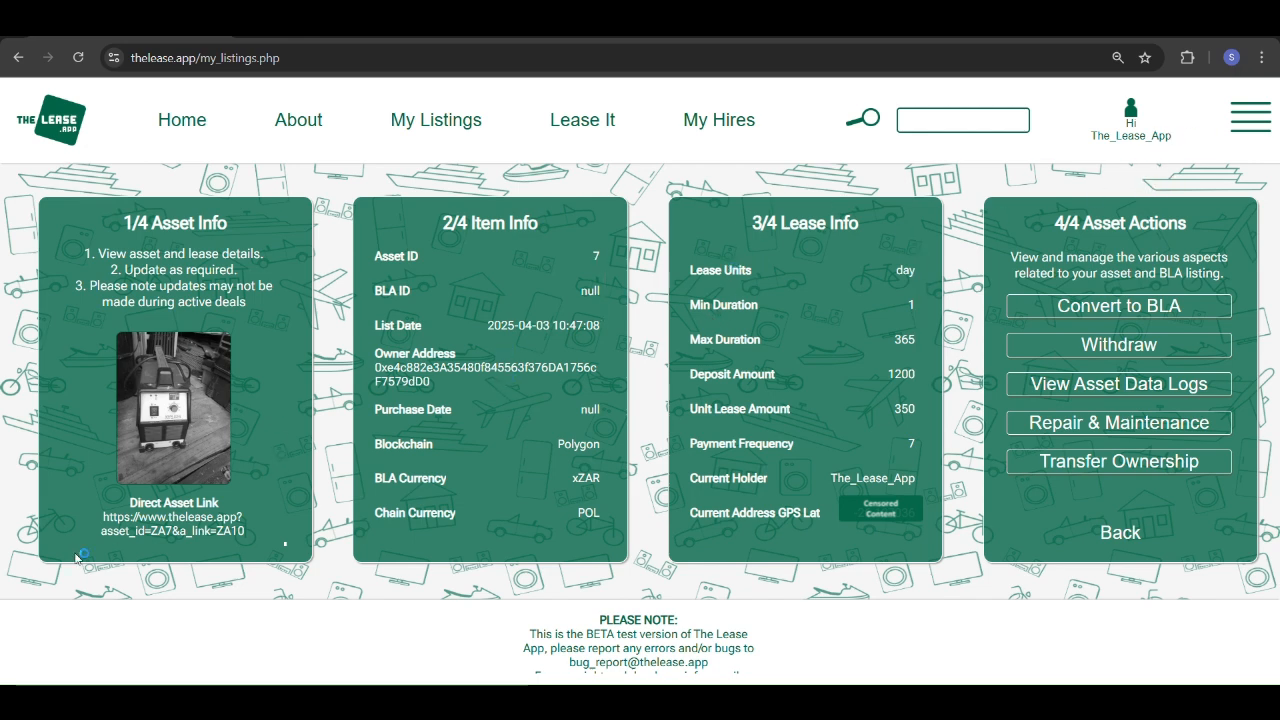
pyautogui.click(421, 482)
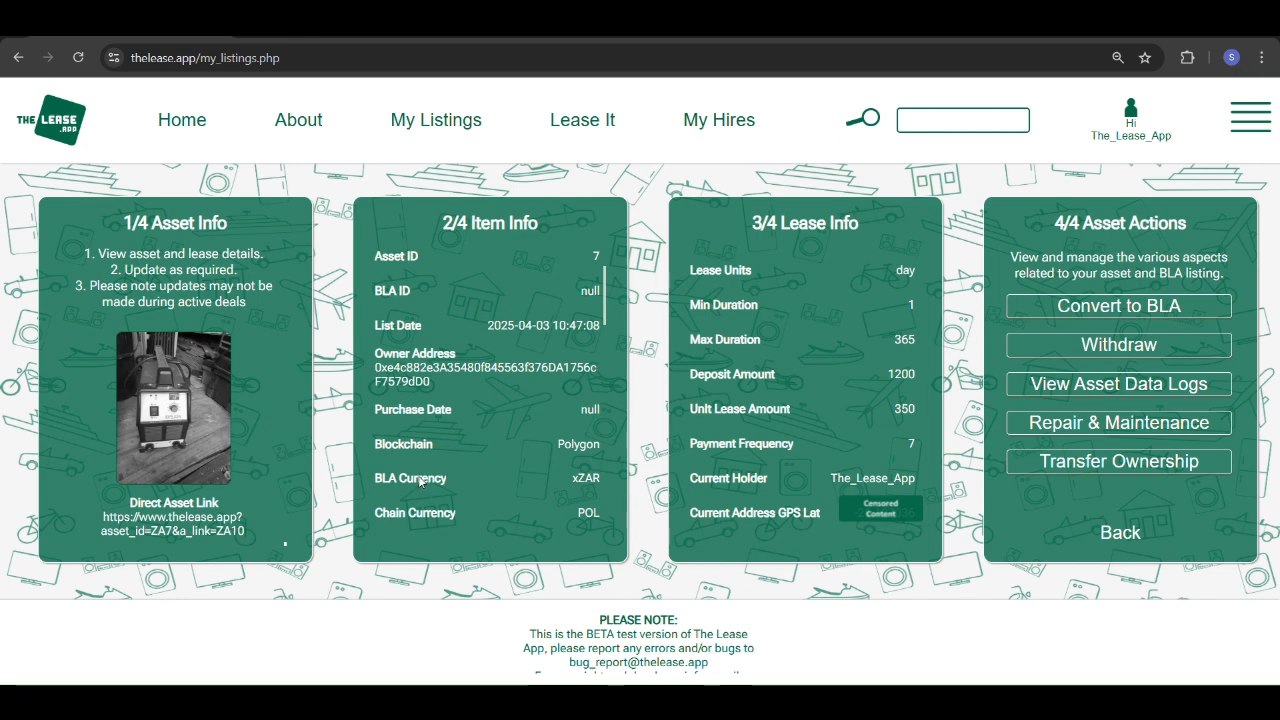
pyautogui.click(421, 484)
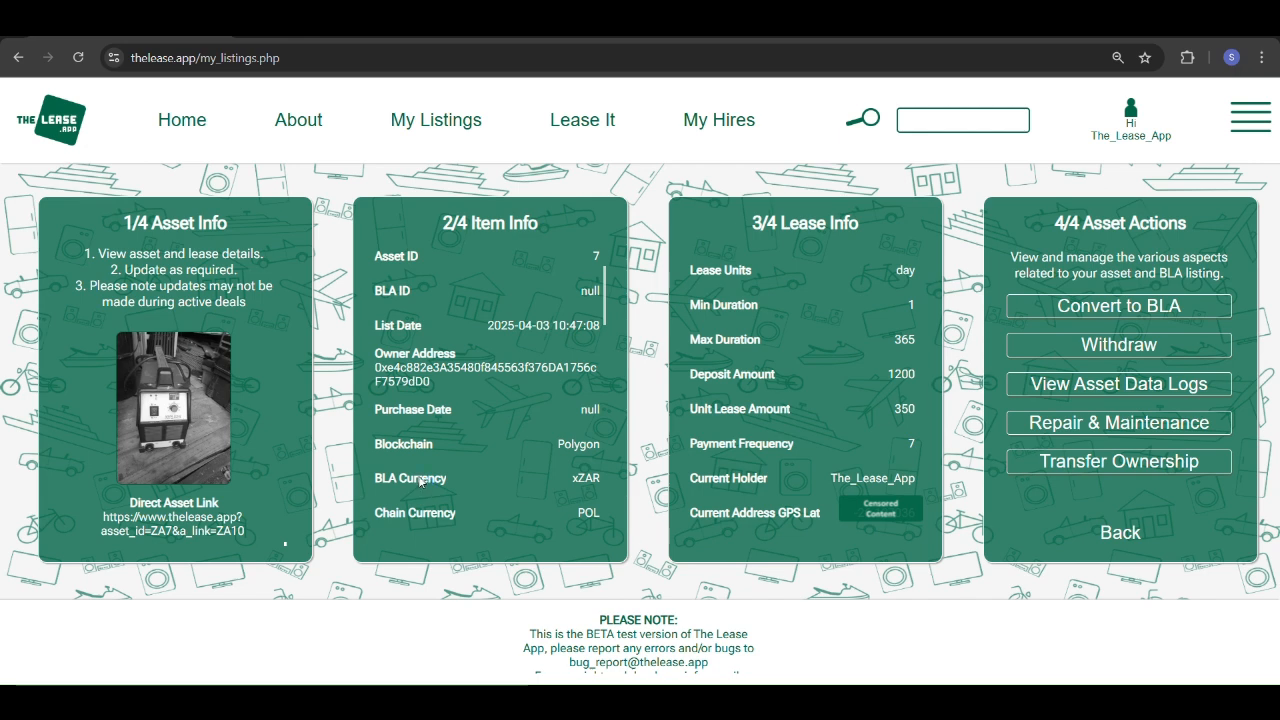
pyautogui.click(420, 484)
pyautogui.click(421, 484)
pyautogui.click(421, 484)
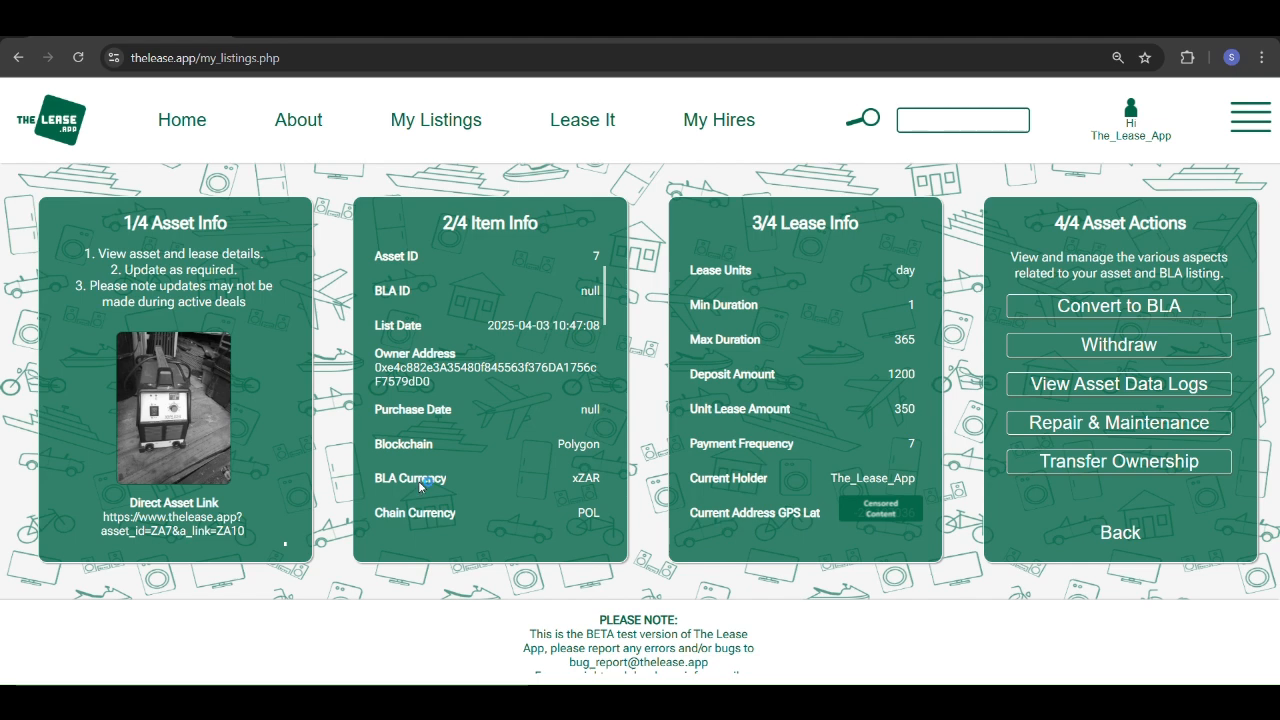